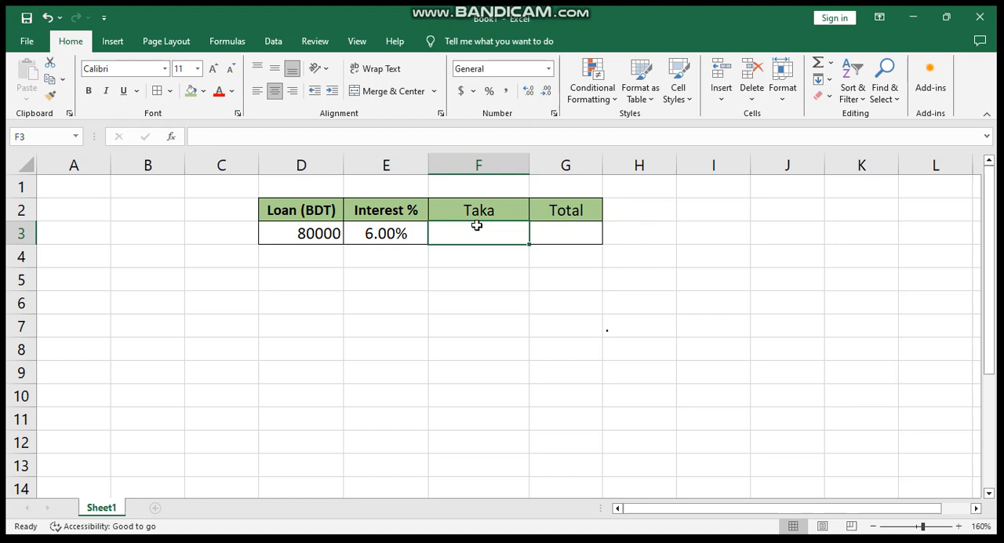
- Examine the loan amount, the interest rate, and the empty Taka and Total cells of the loan table
left_click(448, 285)
left_click(480, 227)
left_click(310, 237)
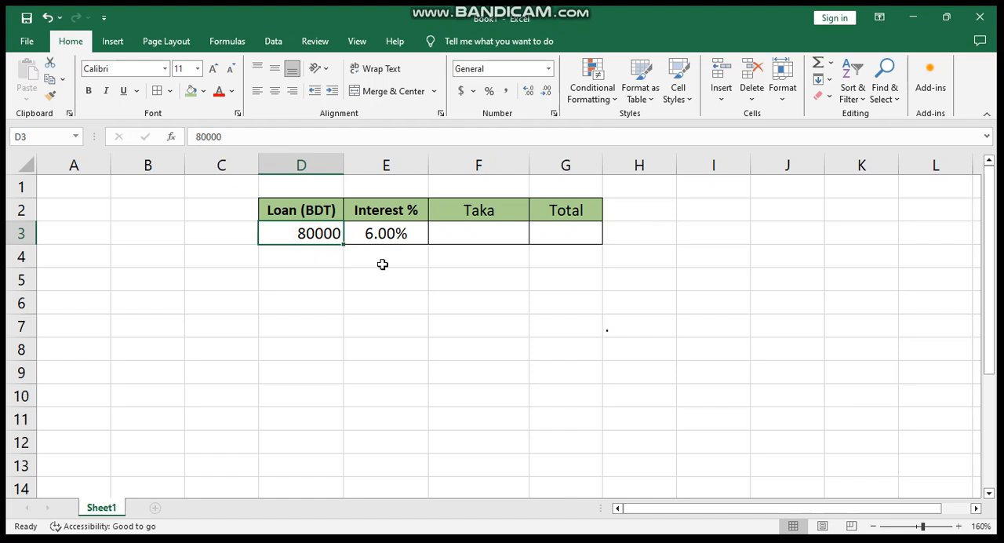
left_click(467, 233)
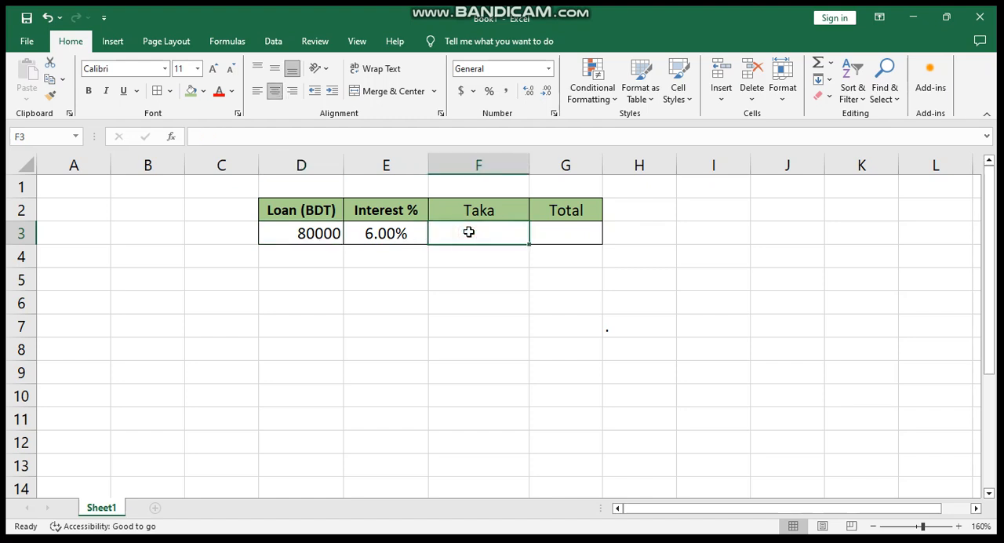
left_click(549, 235)
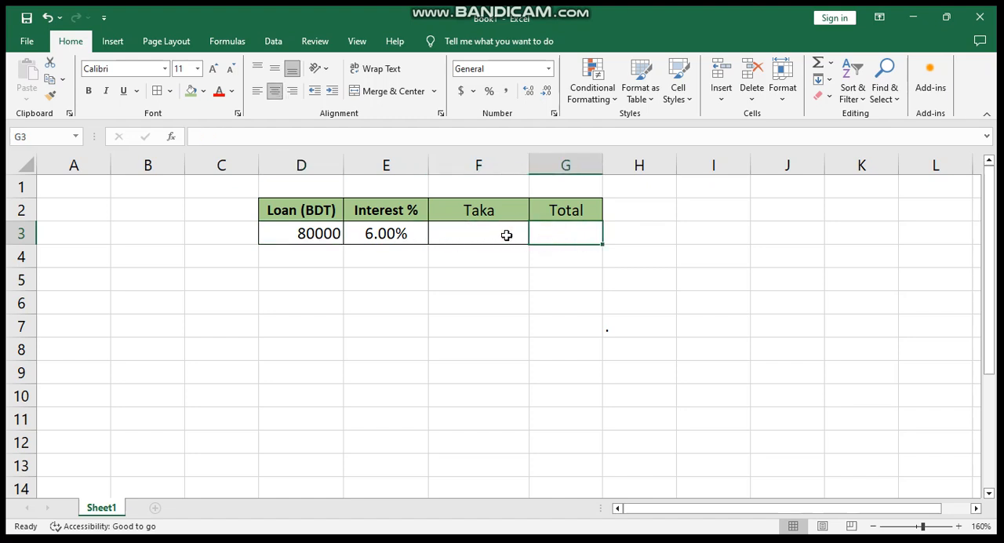
left_click(502, 272)
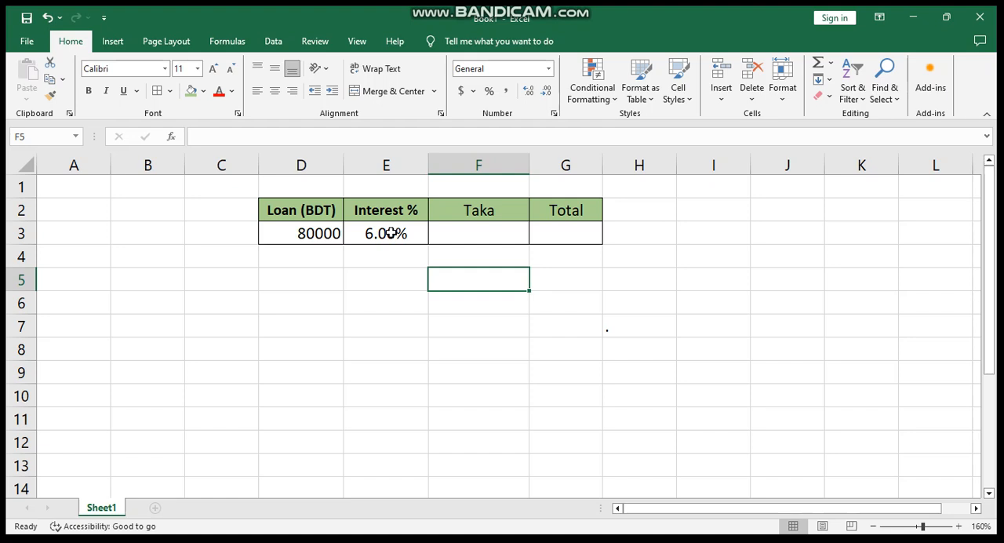
left_click(392, 284)
left_click(390, 234)
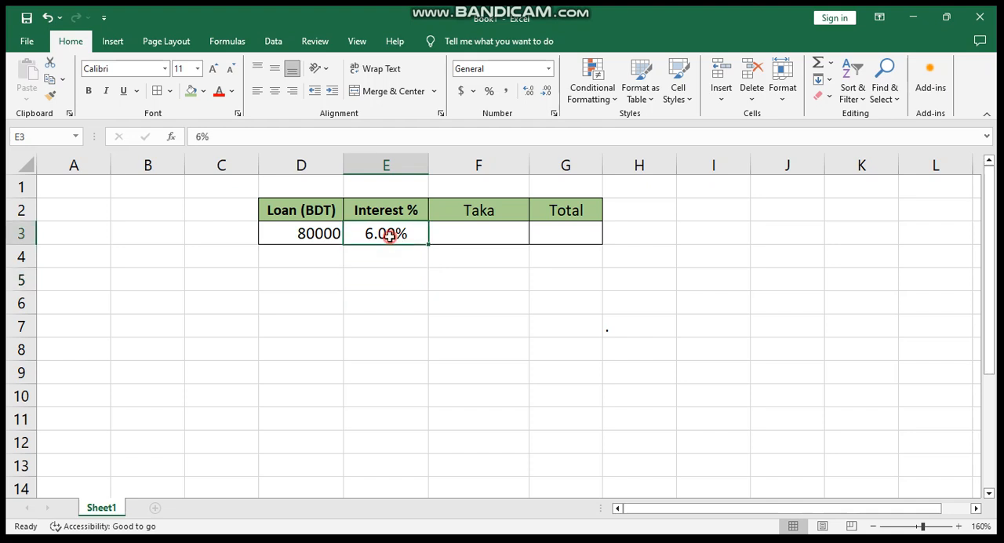
left_click(320, 234)
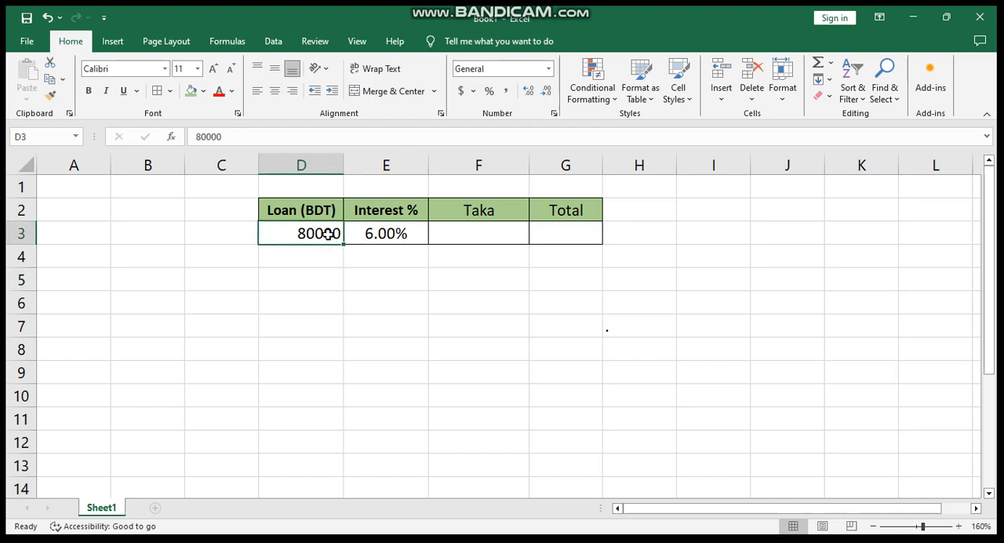
left_click(386, 234)
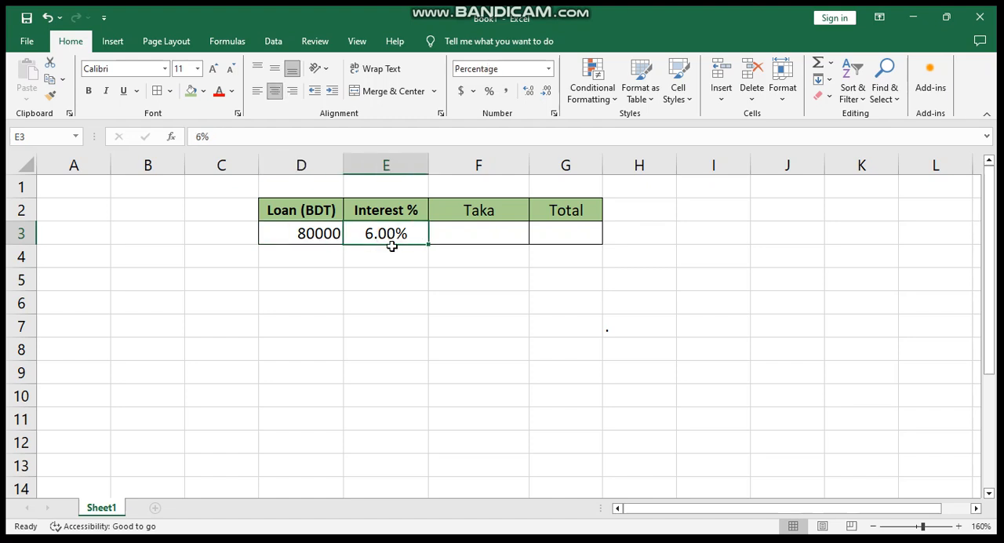
- Calculate the interest amount in Taka cell F3 by multiplying the loan by the interest rate with =D3*E3
left_click(487, 235)
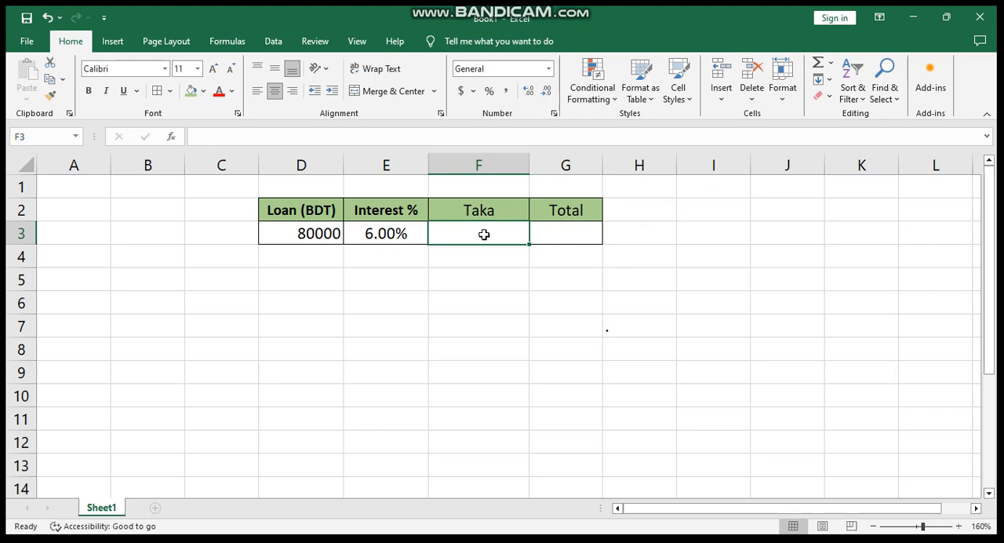
type("=")
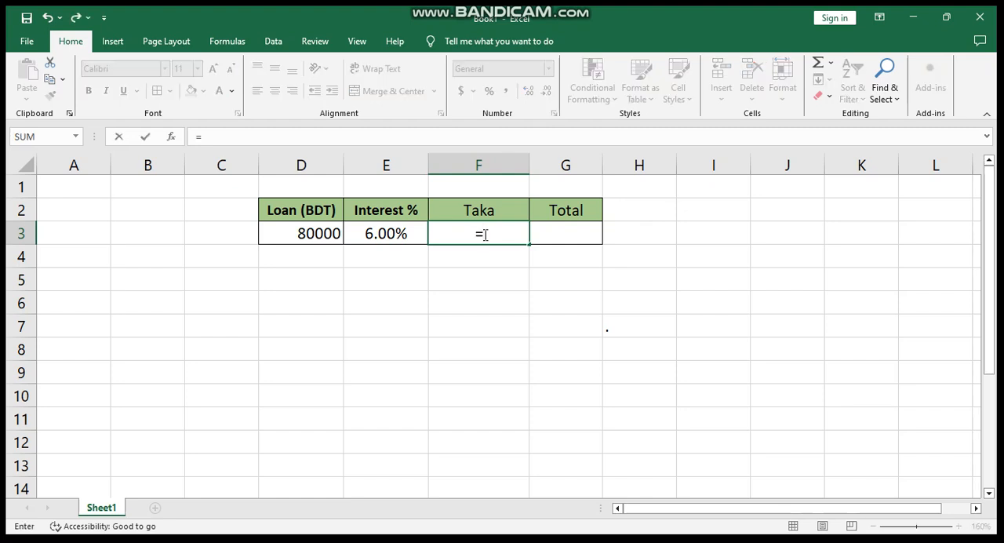
left_click(316, 233)
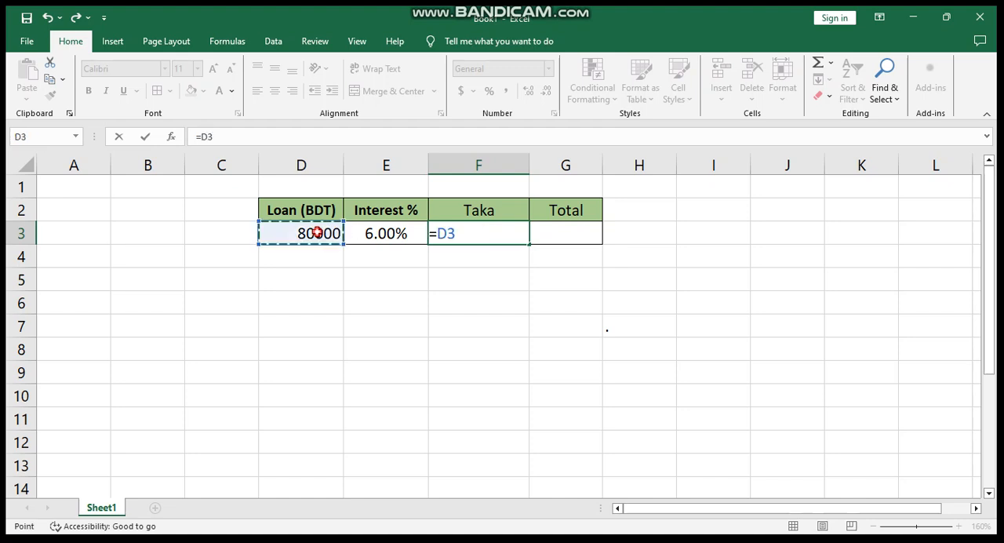
type("*")
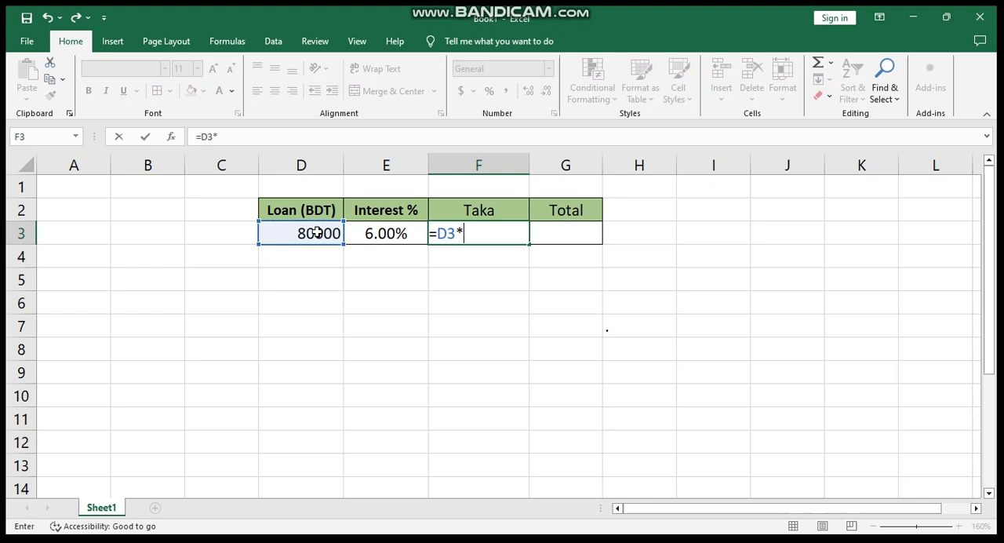
left_click(396, 232)
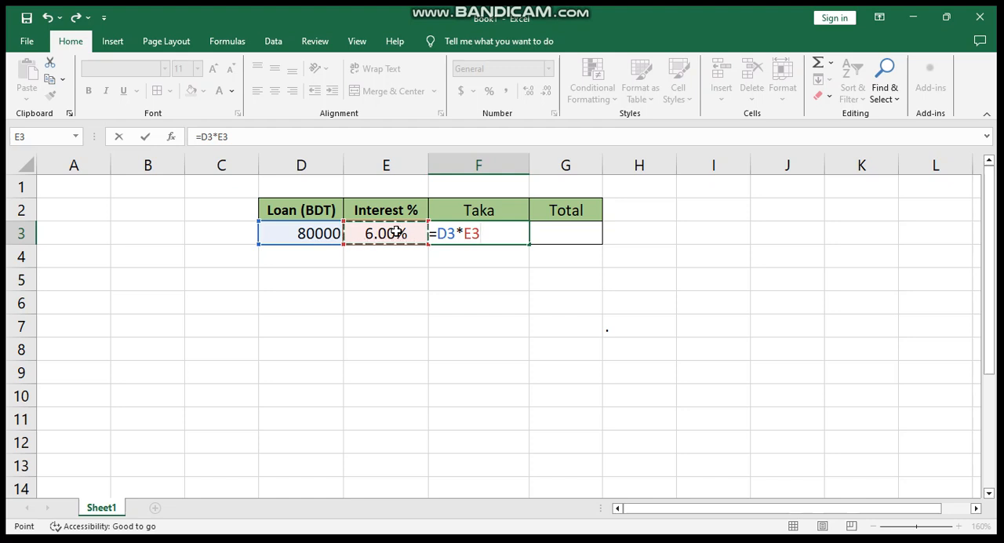
key("Return")
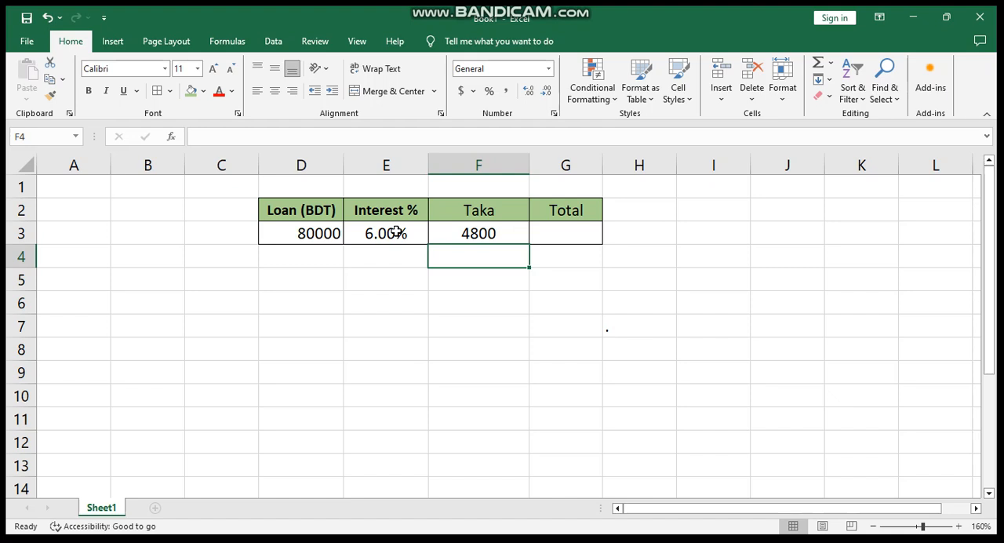
left_click(546, 286)
left_click(499, 238)
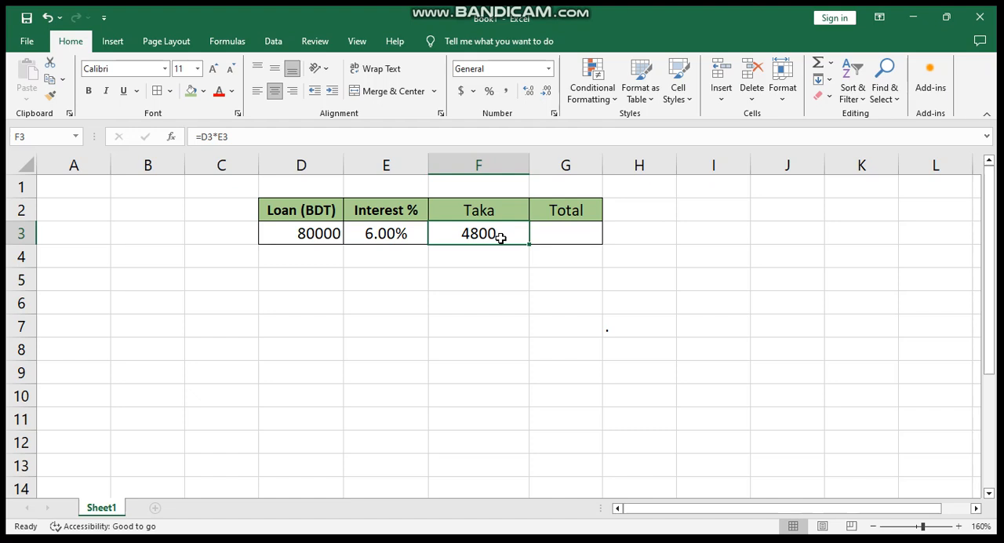
left_click(314, 233)
left_click(384, 233)
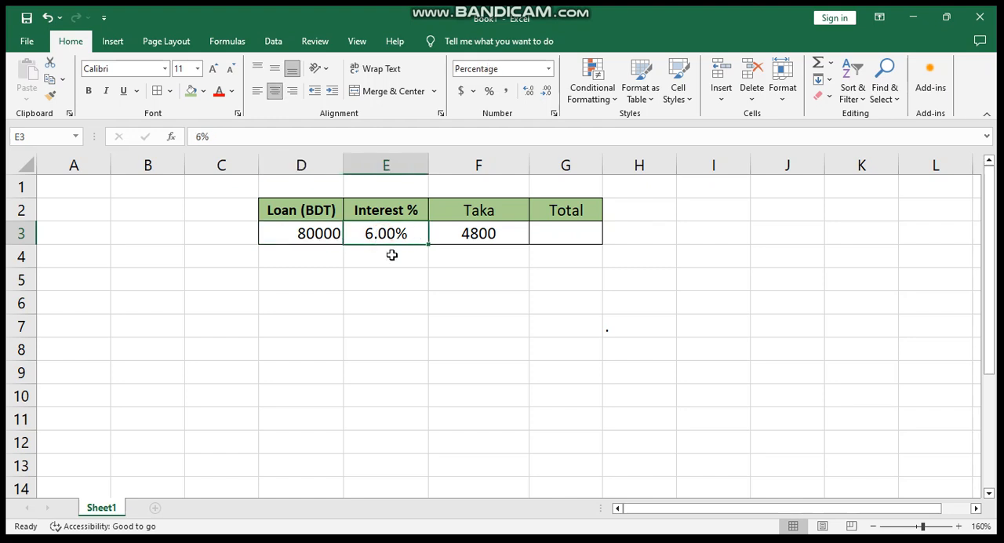
left_click(471, 234)
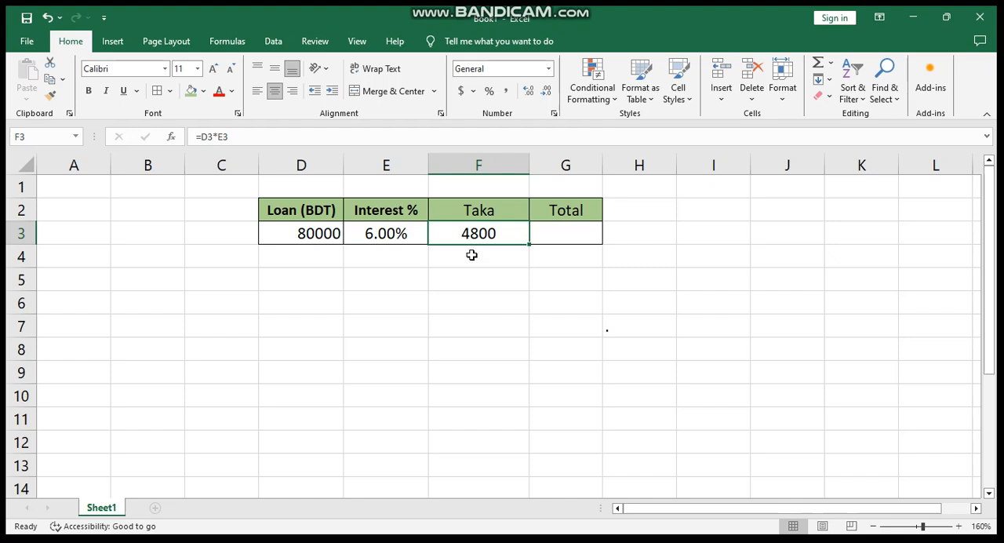
- Calculate the total repayment in cell G3 by adding the interest amount to the loan with =F3+D3
left_click(560, 234)
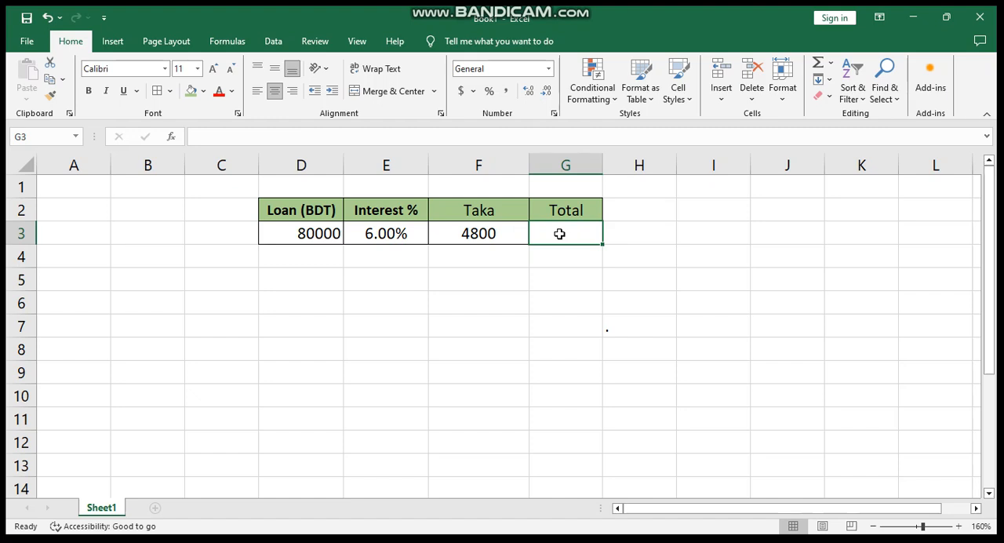
type("=")
left_click(510, 235)
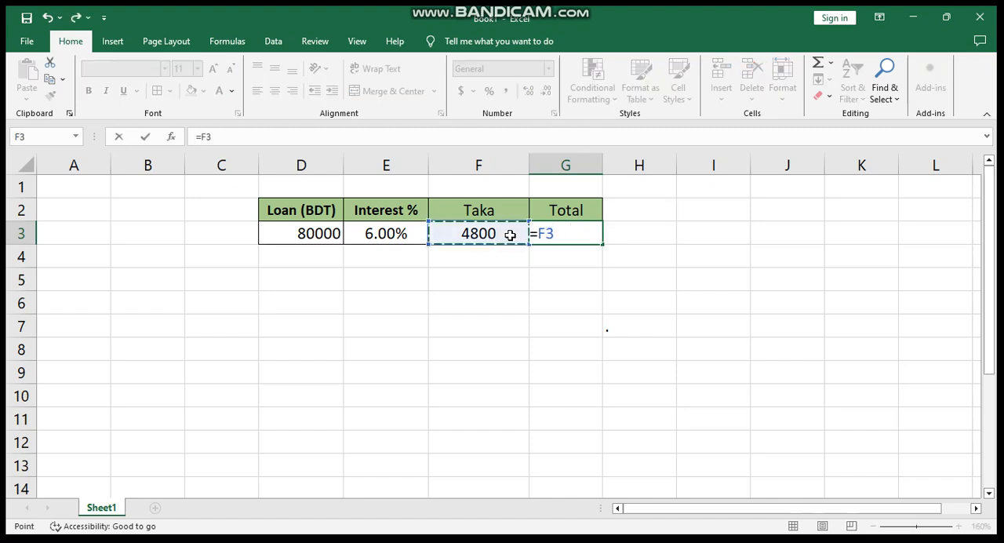
type("+")
left_click(310, 235)
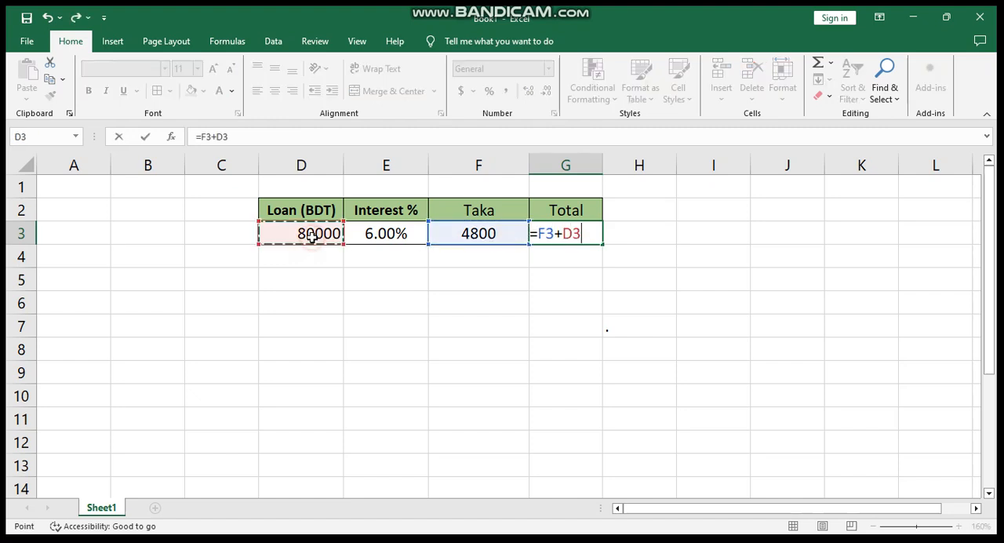
key("Return")
left_click(531, 324)
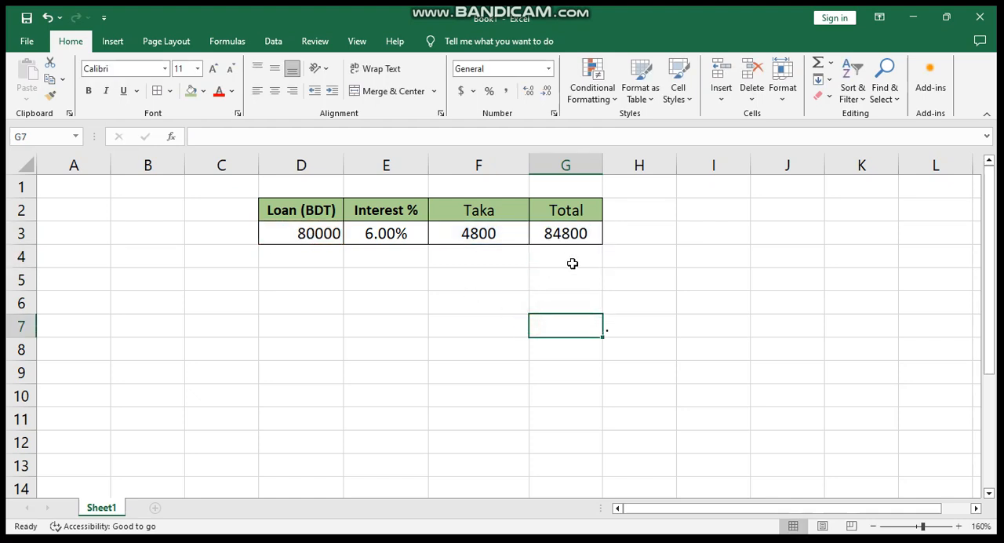
left_click(624, 281)
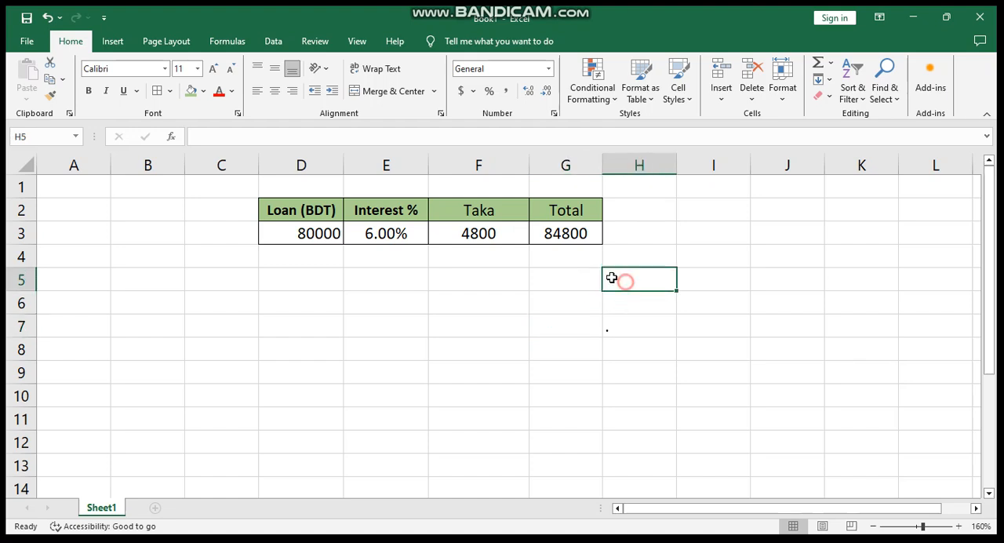
left_click(559, 235)
left_click(566, 256)
left_click(561, 232)
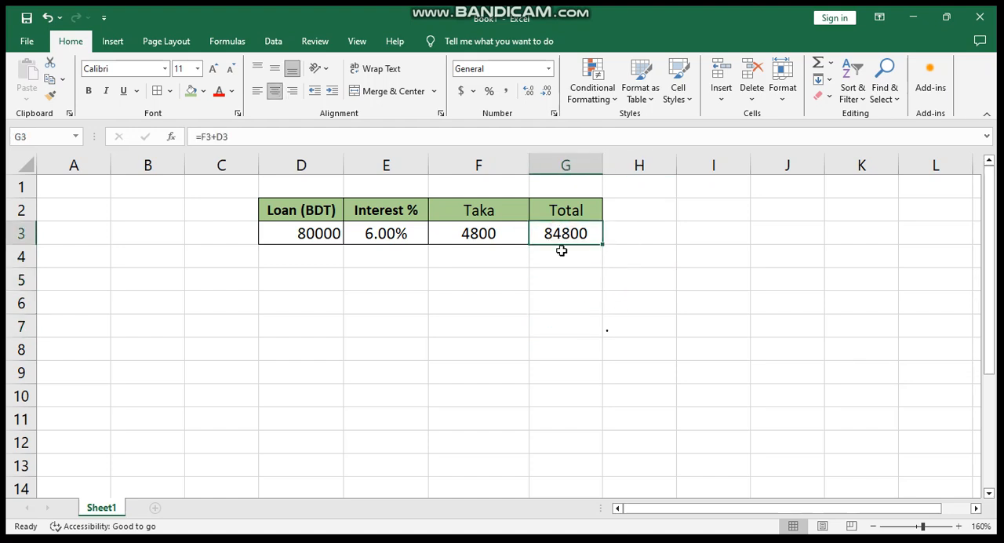
left_click(560, 253)
left_click(567, 232)
- Add a Month column beside Total, entering 12 in H3 and the heading Month in H2
left_click(632, 237)
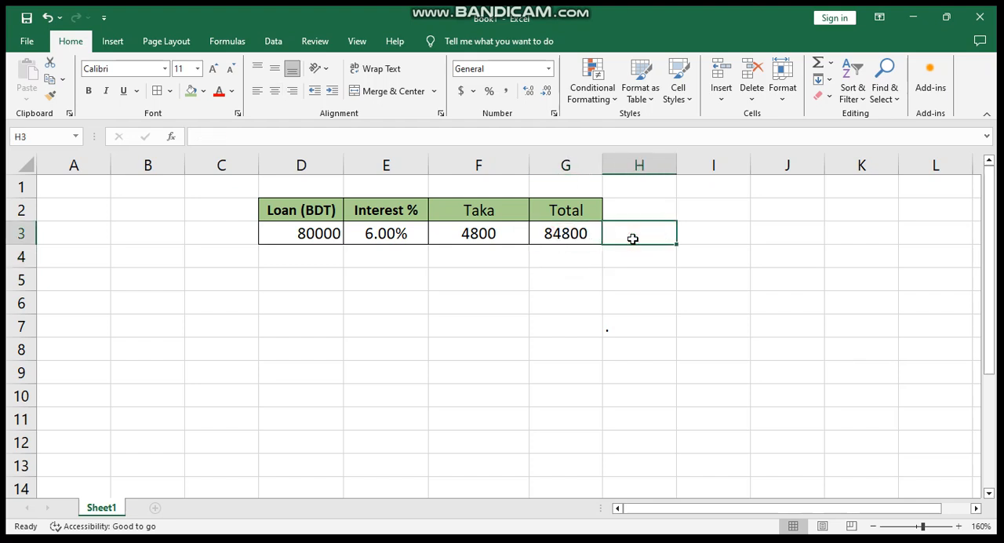
type("12")
left_click(629, 212)
type("O")
key("BackSpace")
type("Month")
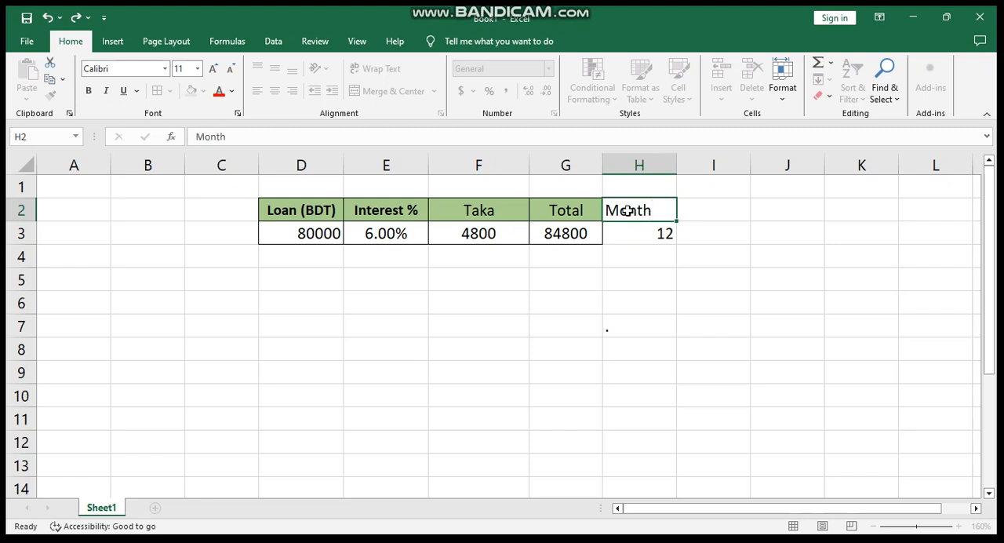
key("Tab")
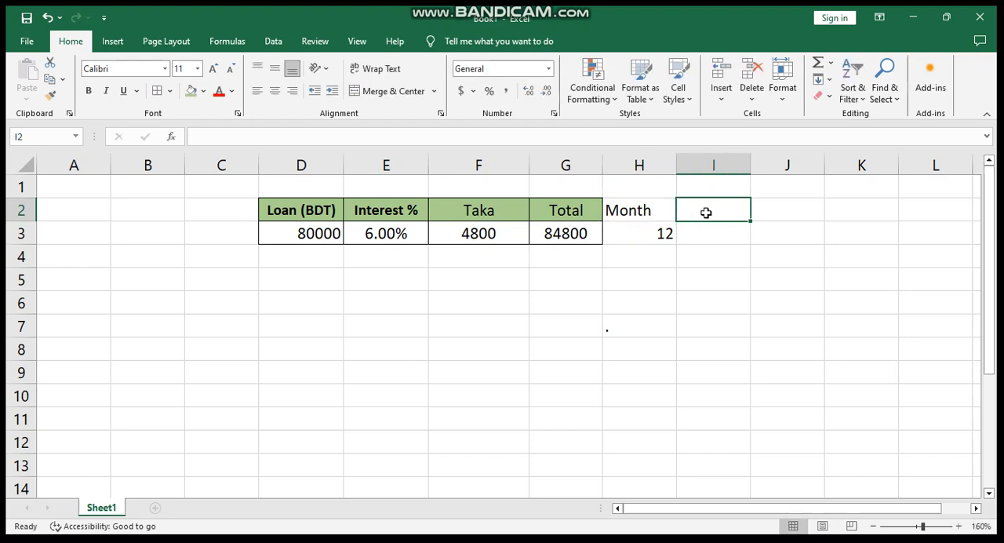
- Enter the heading Per Month in cell I2, beside the Month heading
type("Per ")
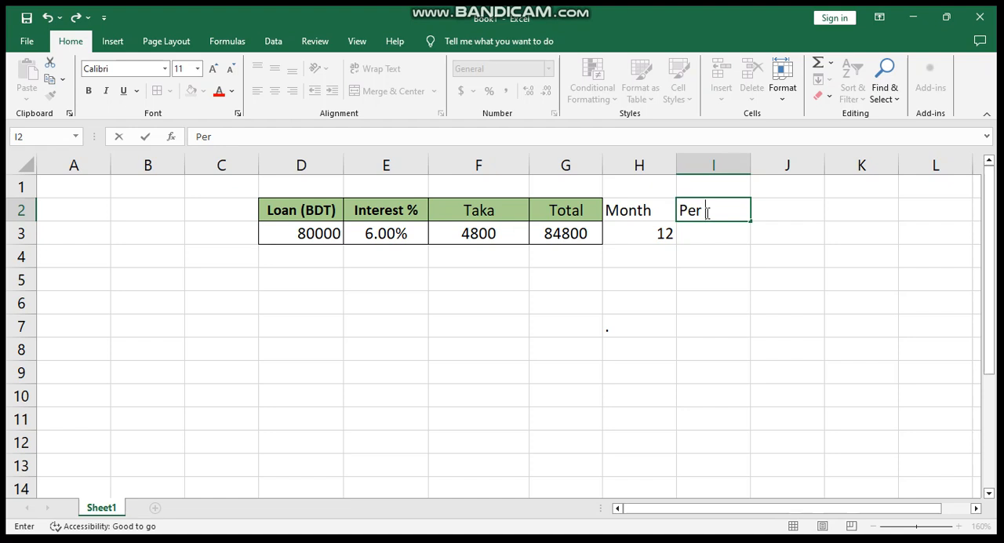
type("Month")
key("Return")
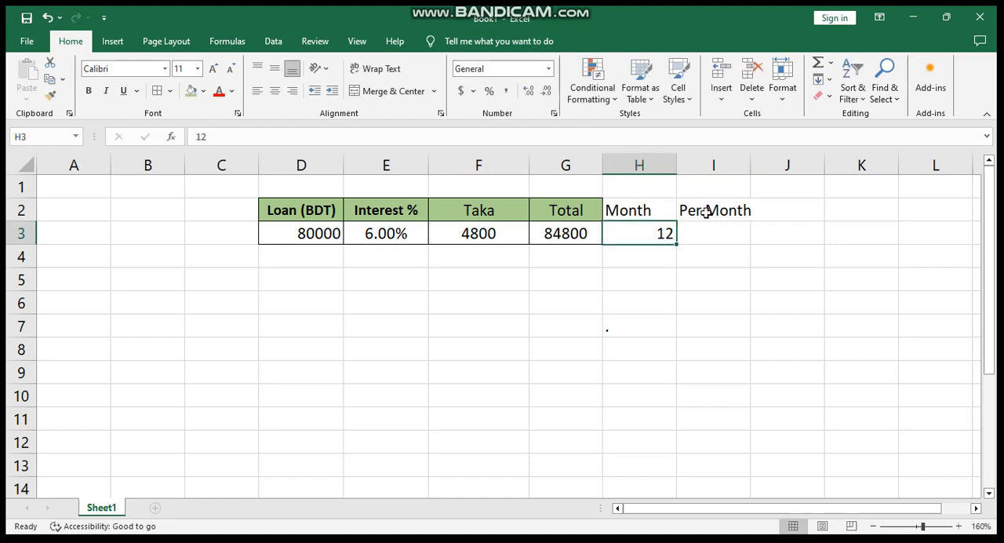
left_click(709, 239)
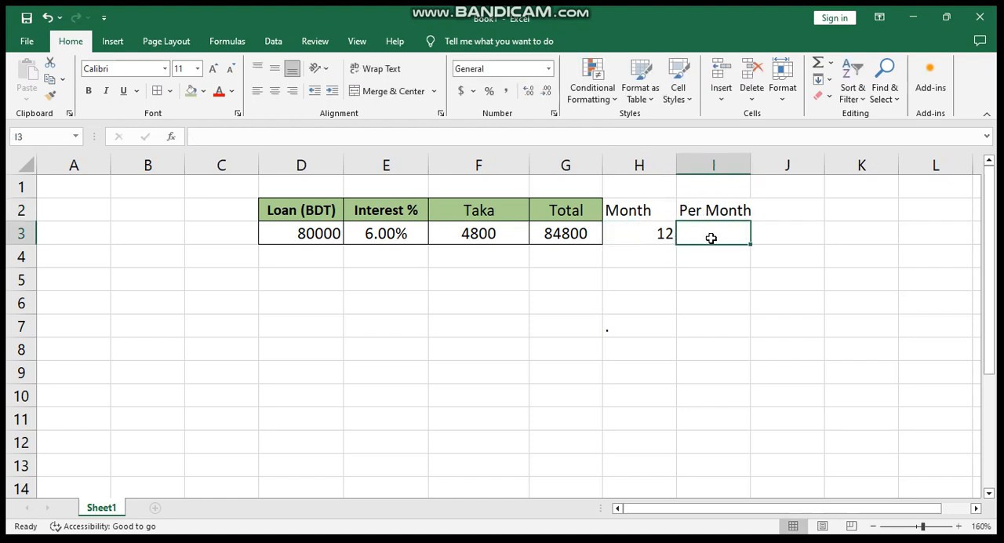
left_click(557, 229)
left_click(688, 237)
left_click(571, 229)
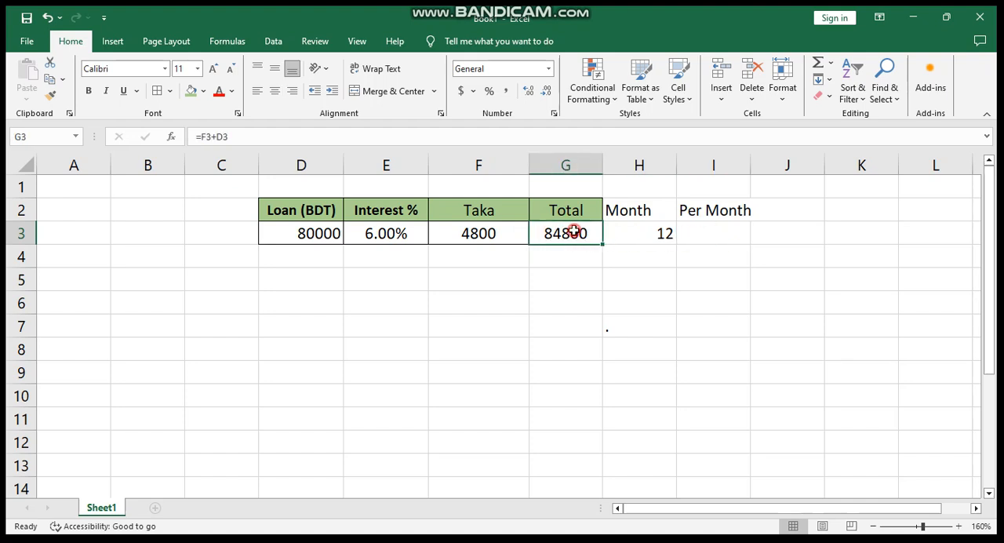
left_click(651, 235)
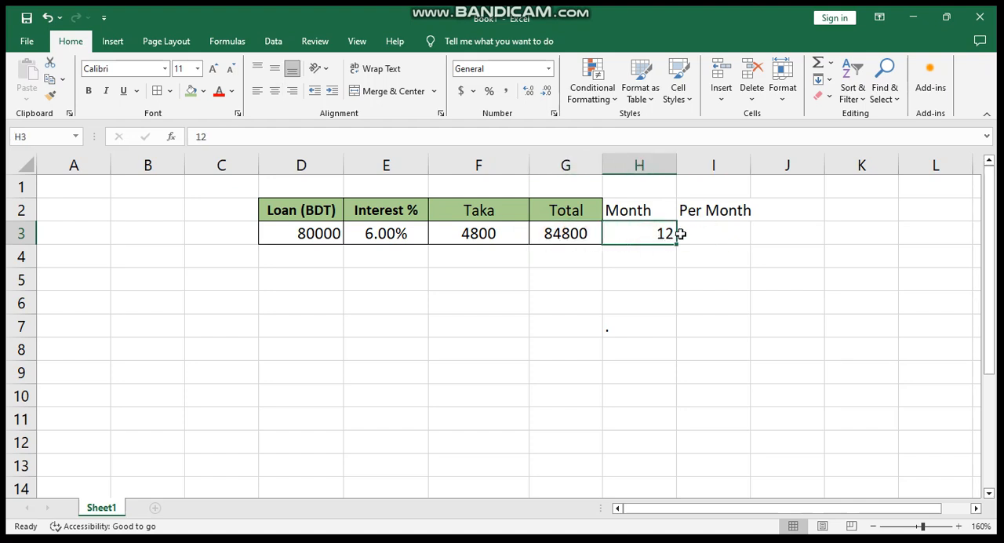
- Calculate the monthly payment in cell I3 by dividing the total by the number of months with =G3/H3
left_click(708, 234)
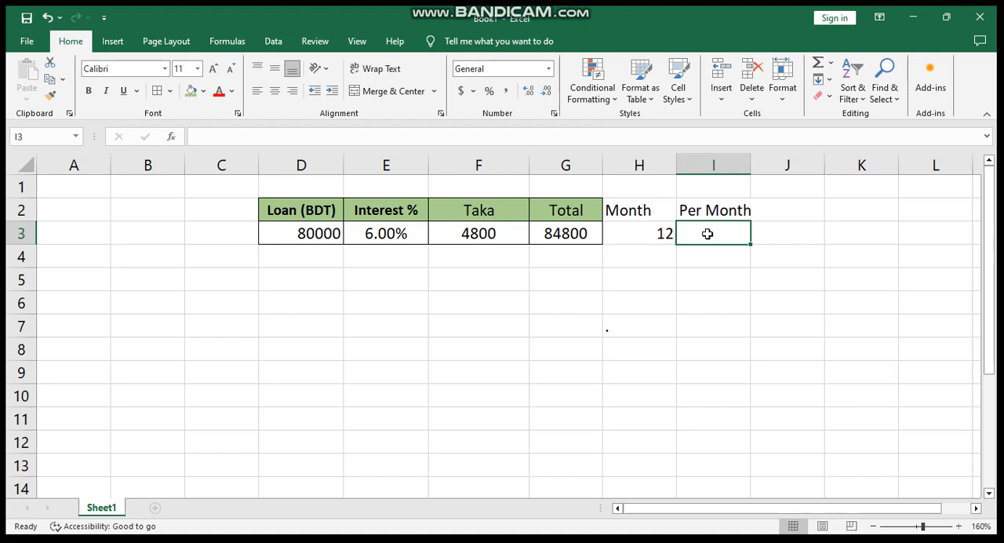
type("=")
left_click(574, 233)
type("/")
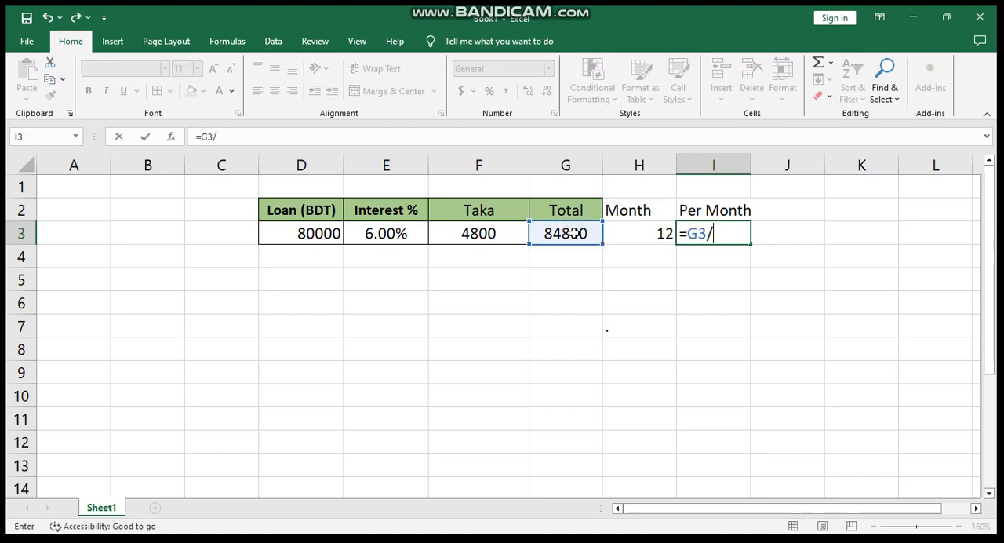
left_click(631, 233)
key("Return")
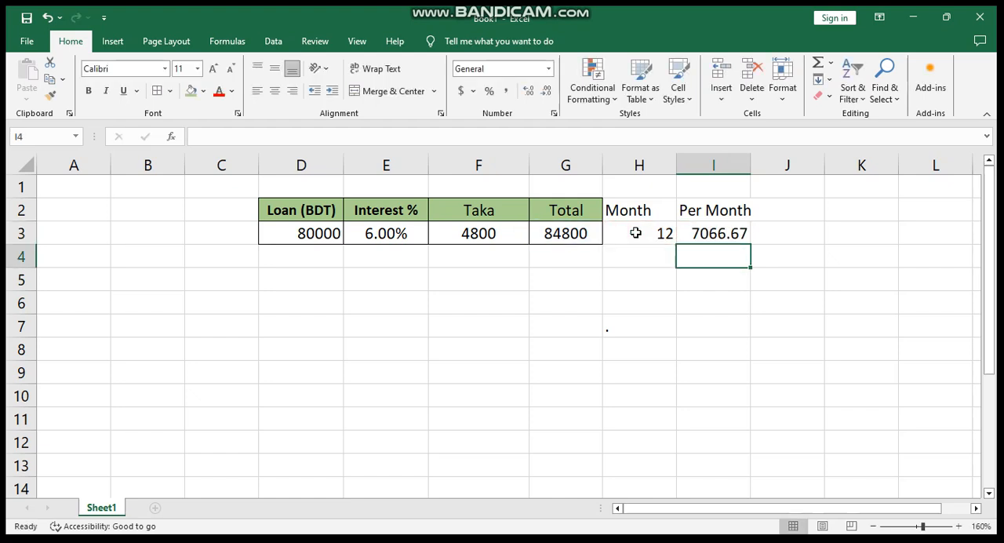
left_click(671, 273)
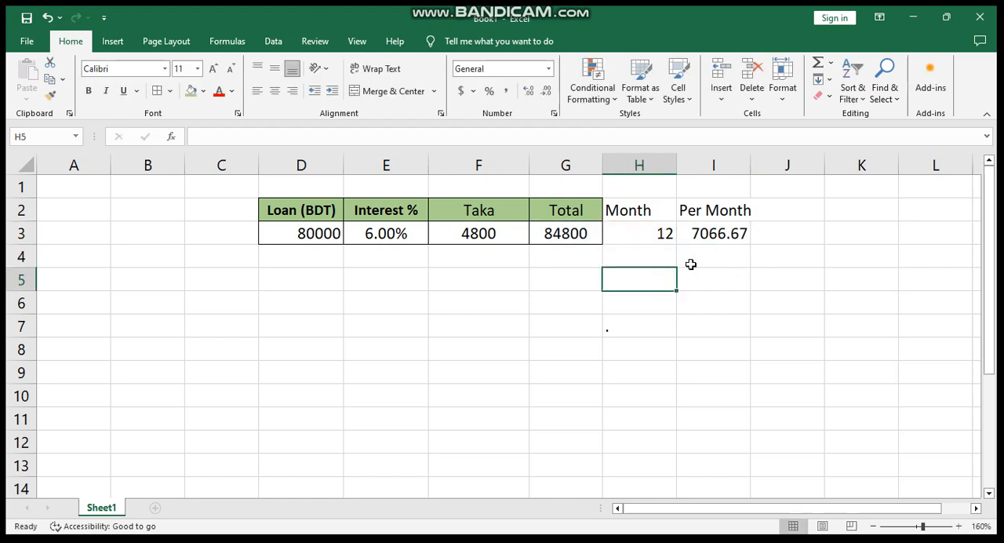
left_click(709, 239)
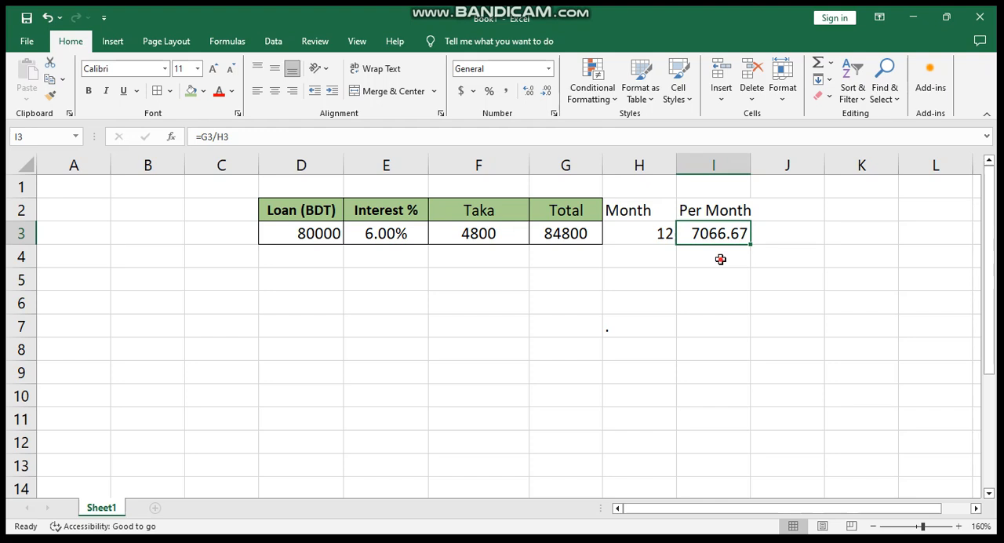
left_click(720, 259)
left_click(714, 231)
left_click(730, 261)
left_click(714, 230)
left_click(724, 257)
- Show the monthly payment in cell I3 with one decimal place, and expand it to the full string of decimals
left_click(725, 230)
left_click(545, 95)
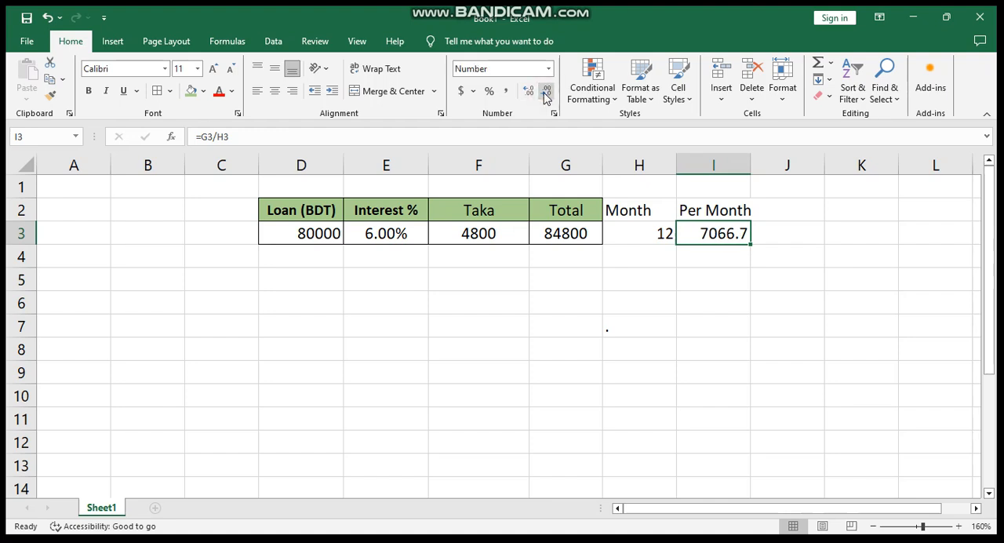
left_click(532, 95)
left_click(532, 95)
left_click(533, 95)
left_click(533, 95)
left_click(532, 94)
left_click(533, 95)
left_click(533, 95)
left_click(533, 95)
left_click(533, 95)
left_click(533, 95)
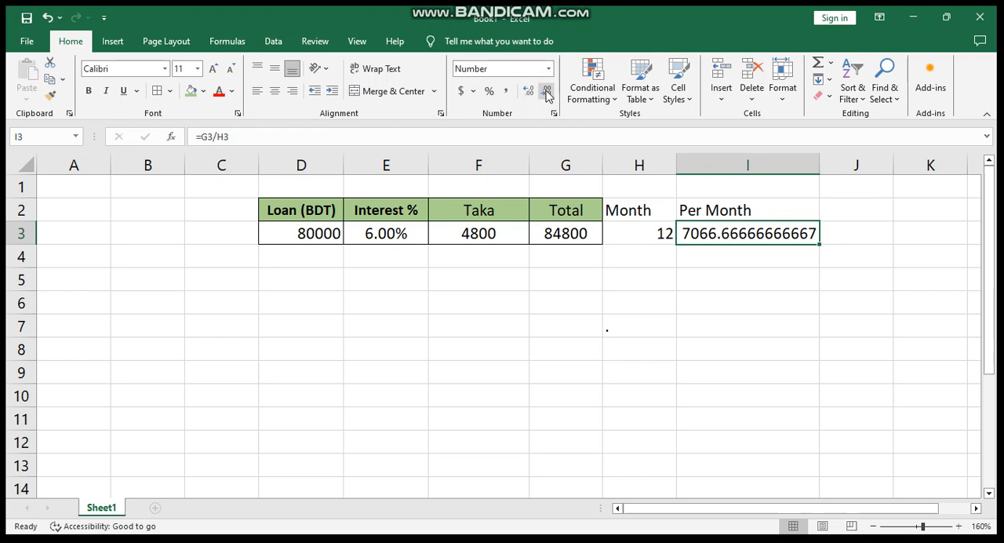
- Reduce the decimals of the monthly payment in cell I3 until it shows as a whole number
left_click(547, 92)
left_click(547, 93)
left_click(546, 92)
left_click(547, 93)
left_click(547, 93)
left_click(547, 92)
left_click(547, 93)
left_click(547, 92)
left_click(546, 93)
left_click(547, 92)
left_click(547, 93)
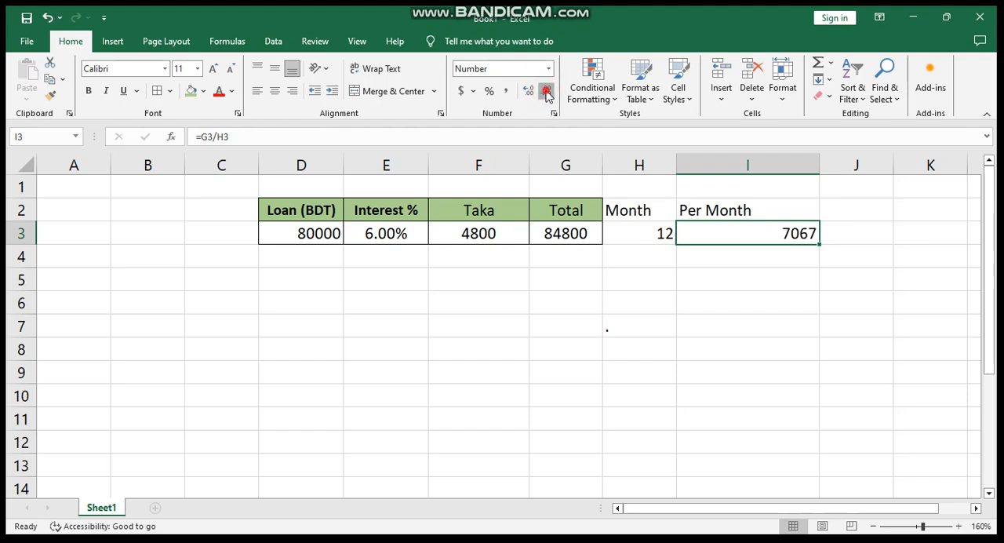
- Fit the width of column I to its contents
left_click(823, 164)
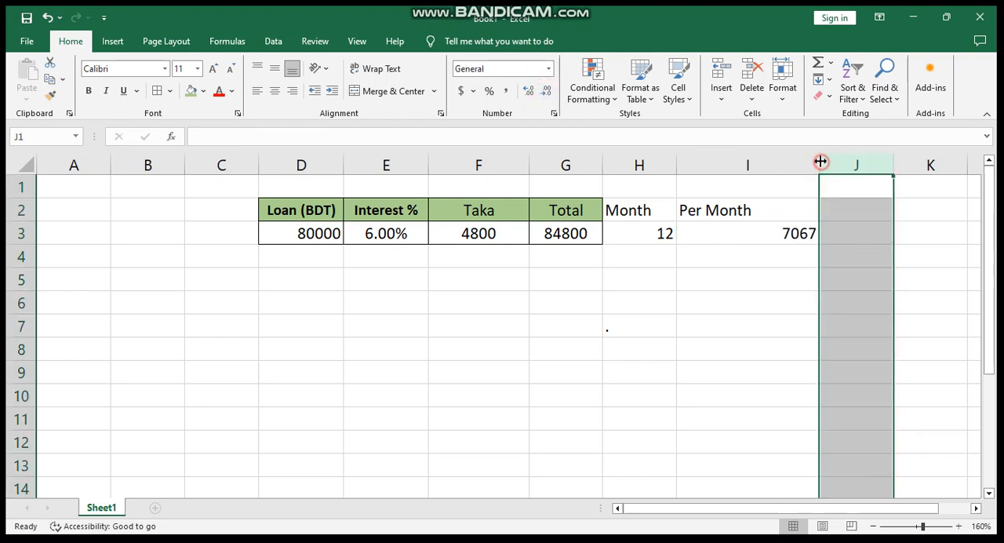
double_click(818, 161)
left_click(740, 233)
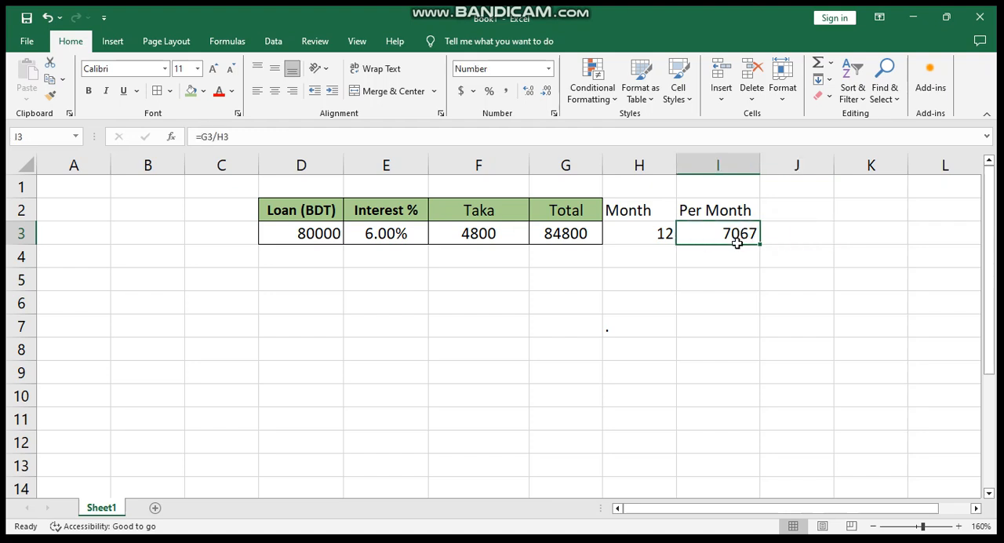
left_click(722, 271)
left_click(721, 235)
- Format the loan amount in cell D3 with a thousands separator and no decimal places
left_click(317, 232)
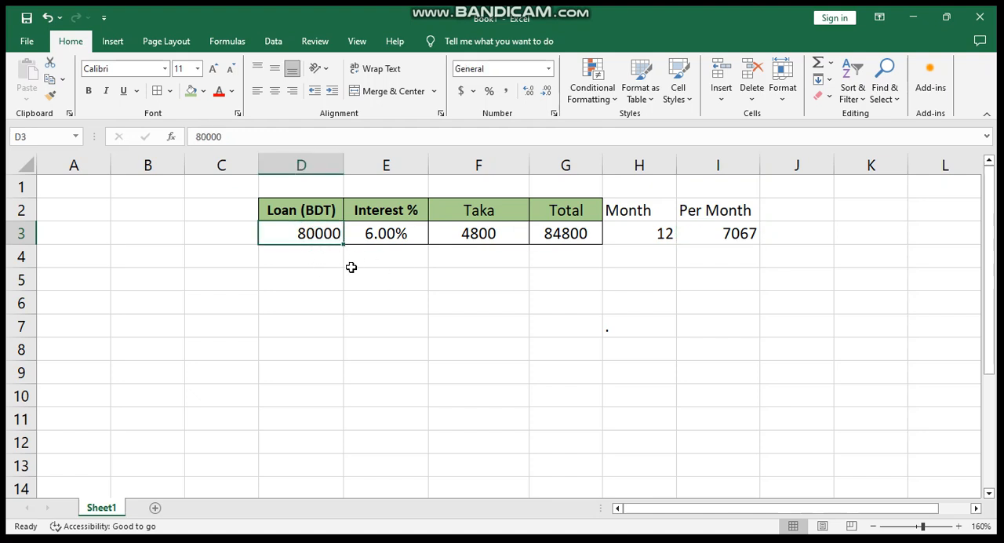
left_click(549, 69)
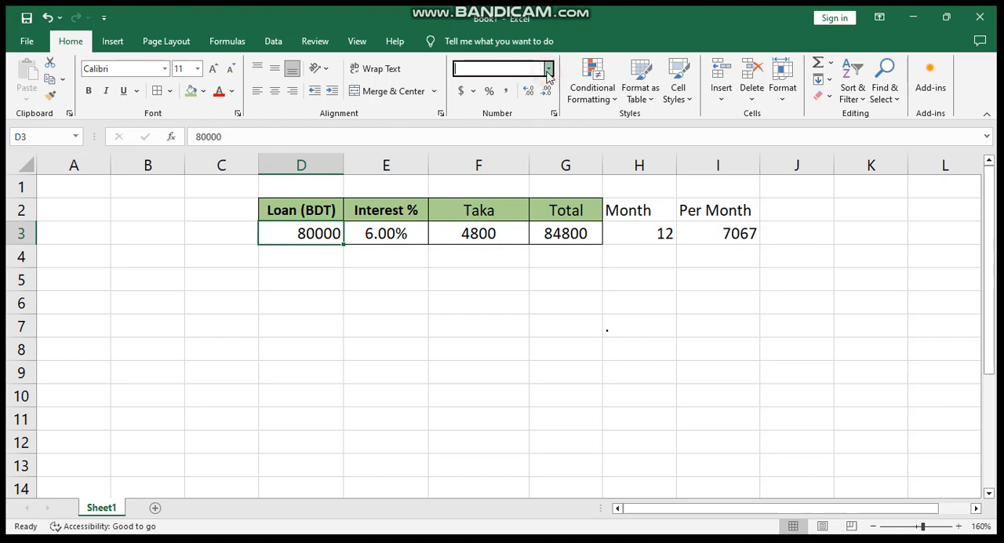
left_click(353, 306)
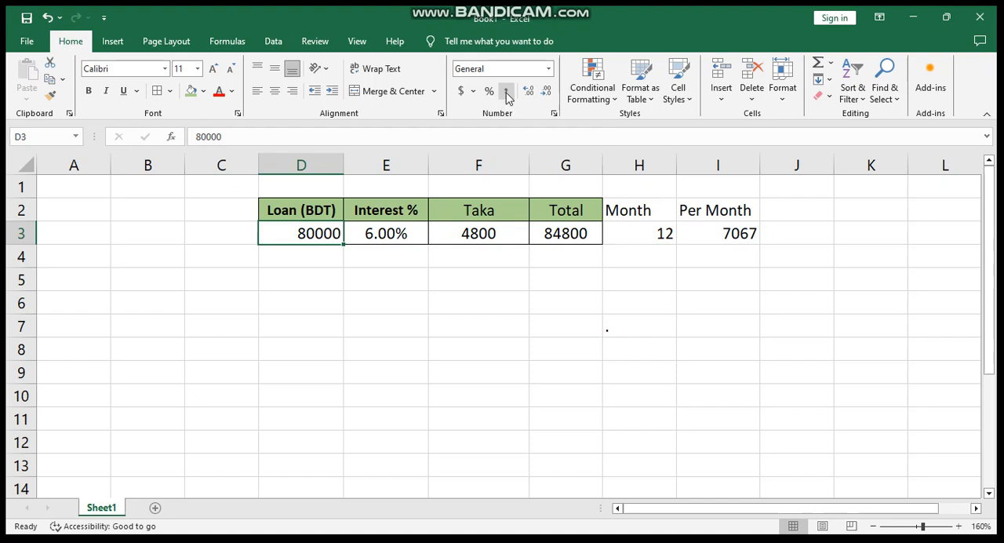
left_click(329, 301)
left_click(315, 235)
left_click(365, 258)
left_click(332, 233)
left_click(506, 92)
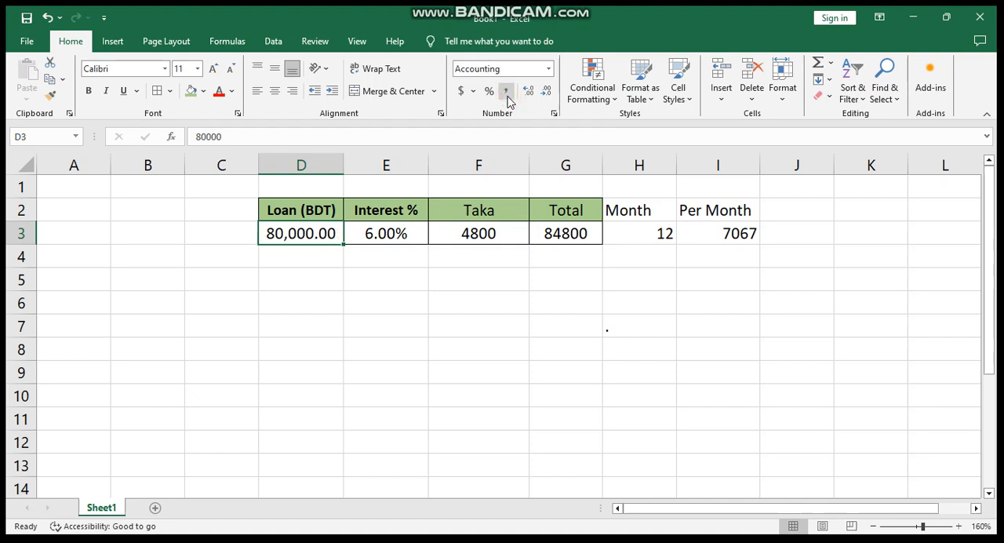
left_click(325, 274)
left_click(319, 237)
left_click(547, 93)
left_click(547, 93)
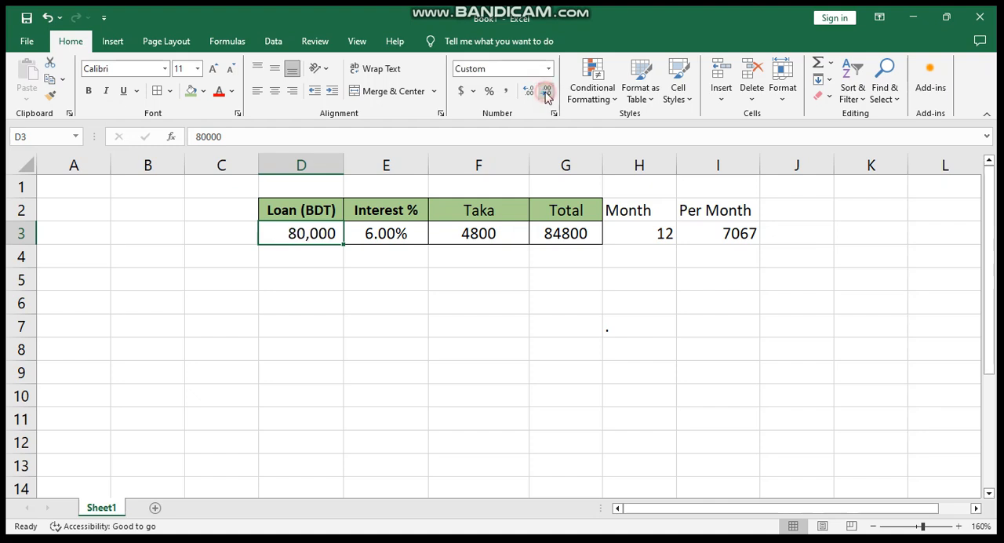
left_click(398, 300)
left_click(322, 237)
left_click(405, 267)
left_click(558, 281)
left_click(451, 264)
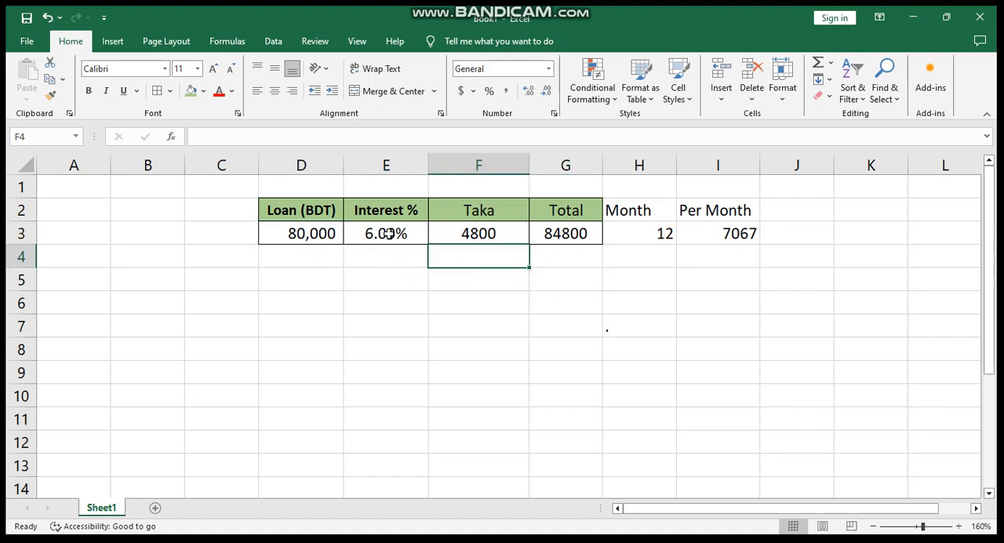
left_click(386, 234)
left_click(392, 280)
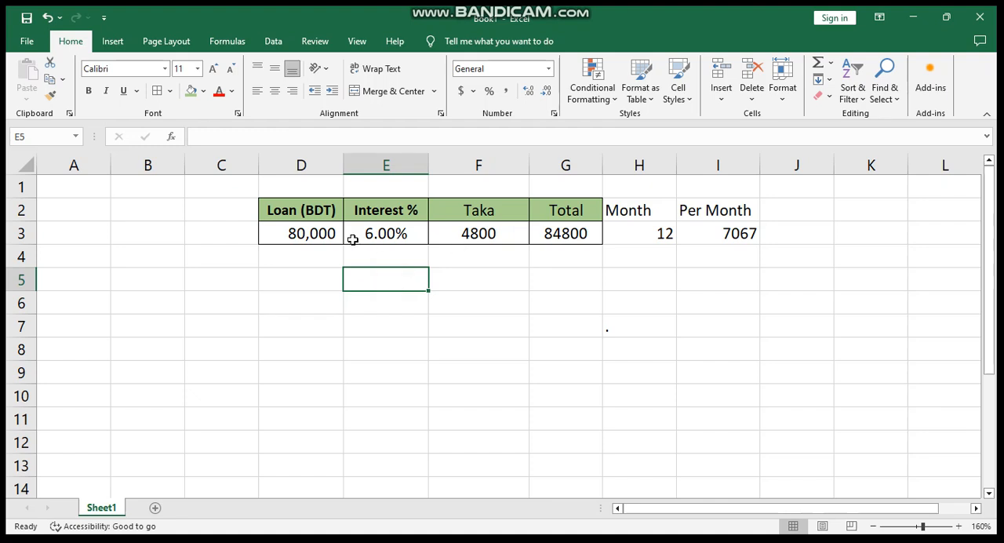
left_click(382, 234)
left_click(467, 237)
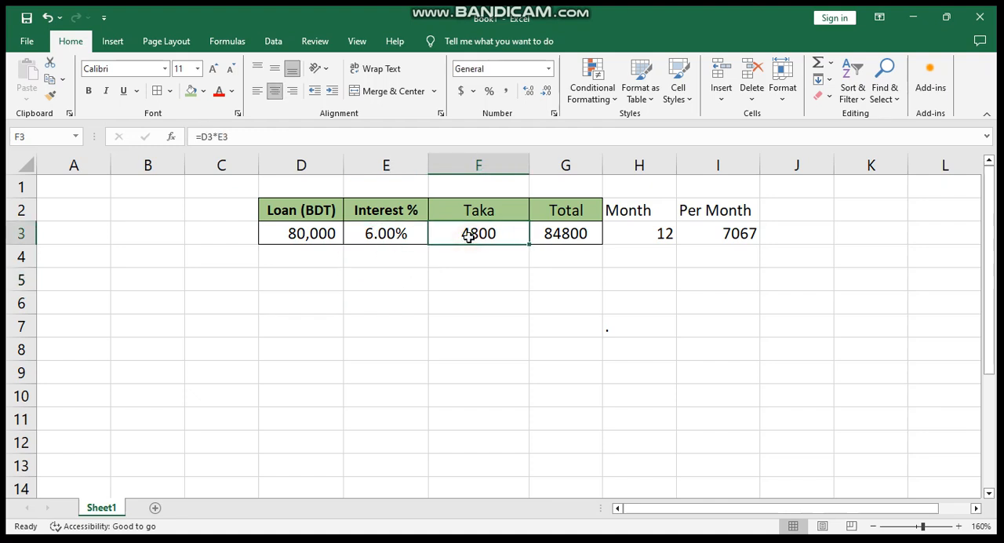
left_click(478, 286)
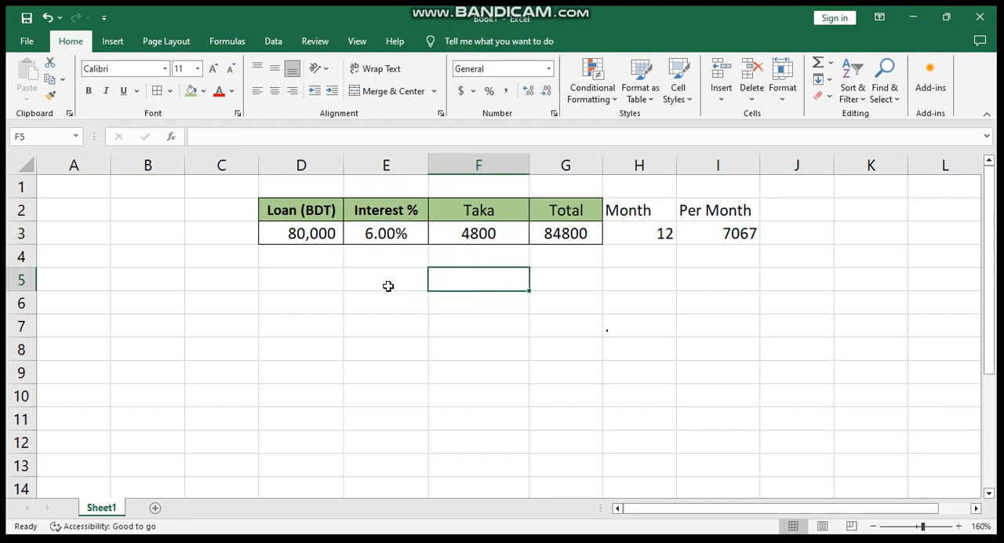
left_click(484, 237)
left_click(480, 296)
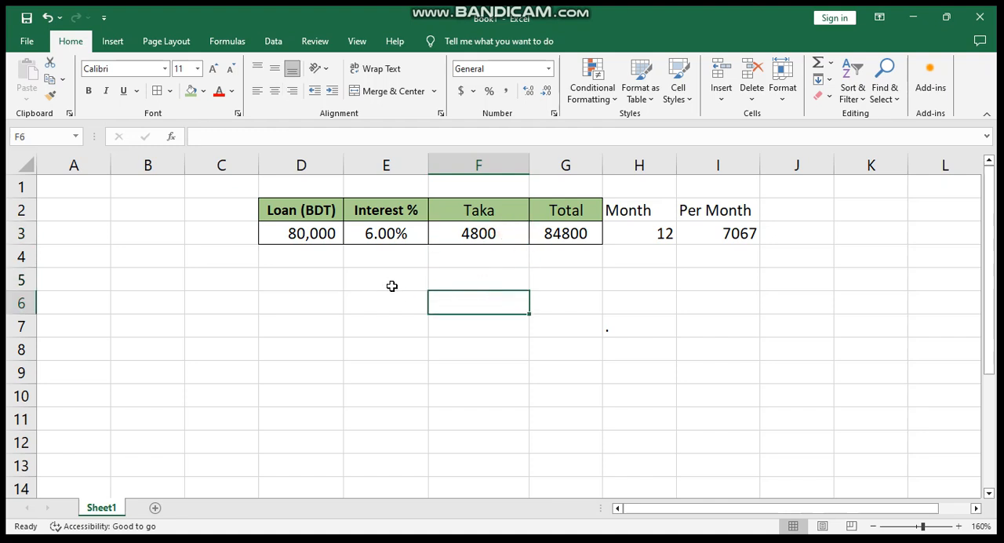
left_click(391, 285)
- Start a second calculation in row 5 with a loan of 80000 in D5 and an interest amount of 4500 in F5
left_click(313, 282)
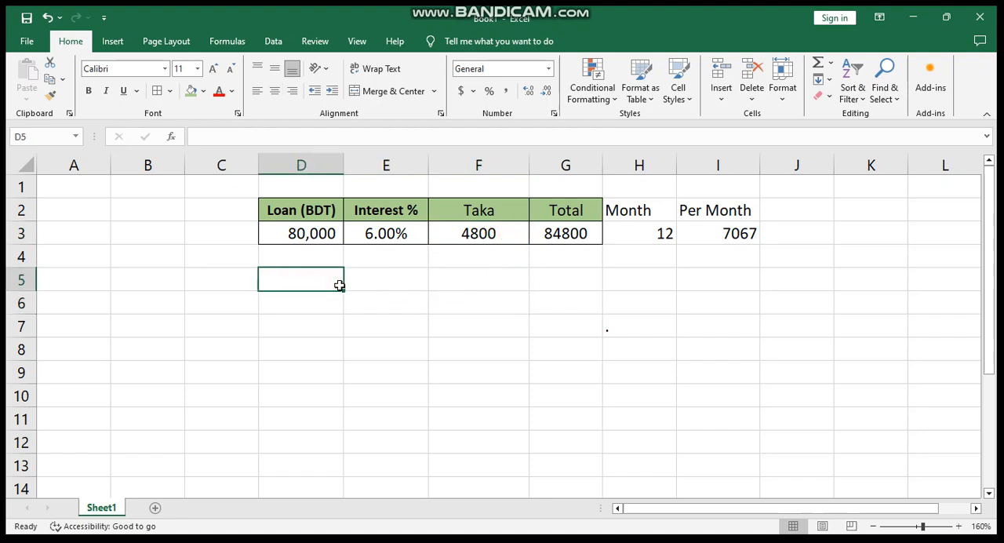
type("80")
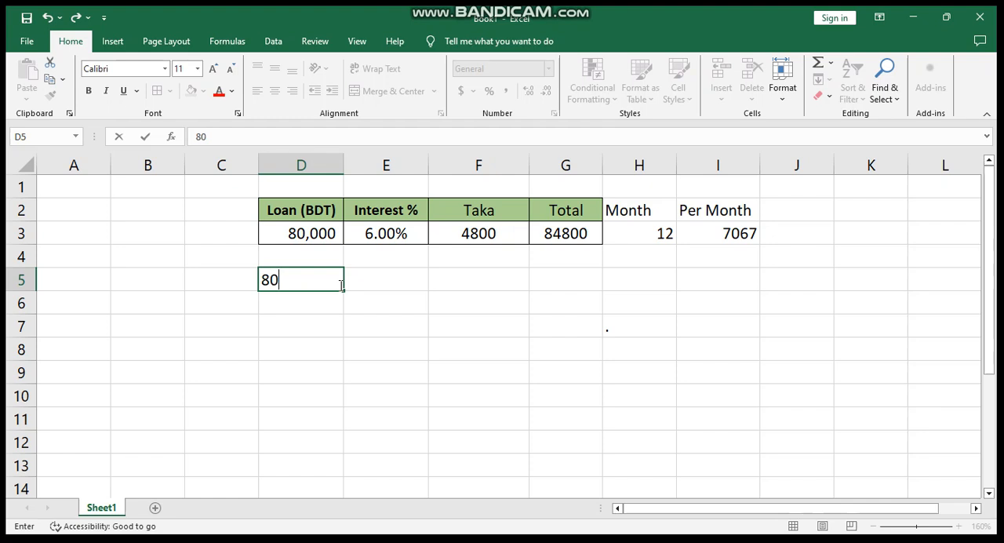
type("000")
key("Tab")
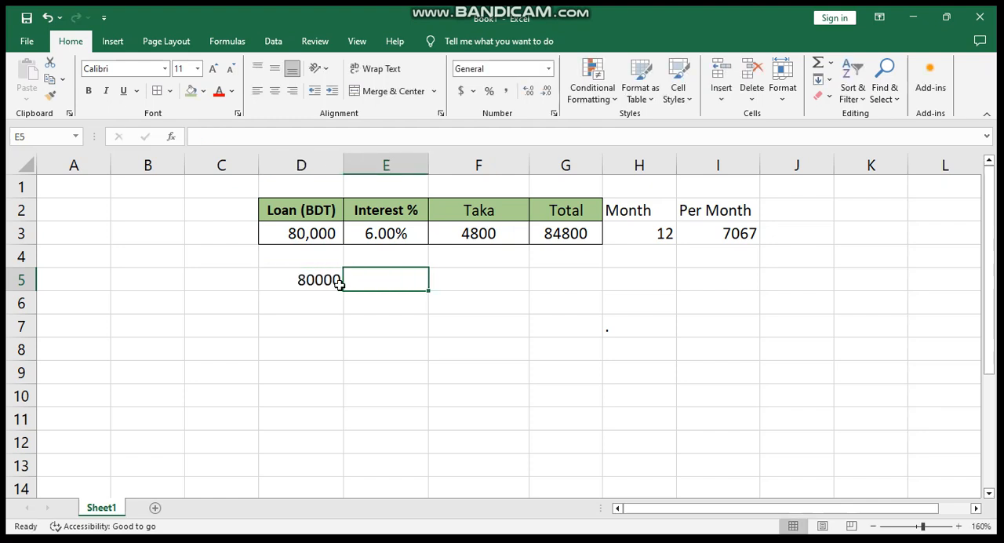
left_click(457, 283)
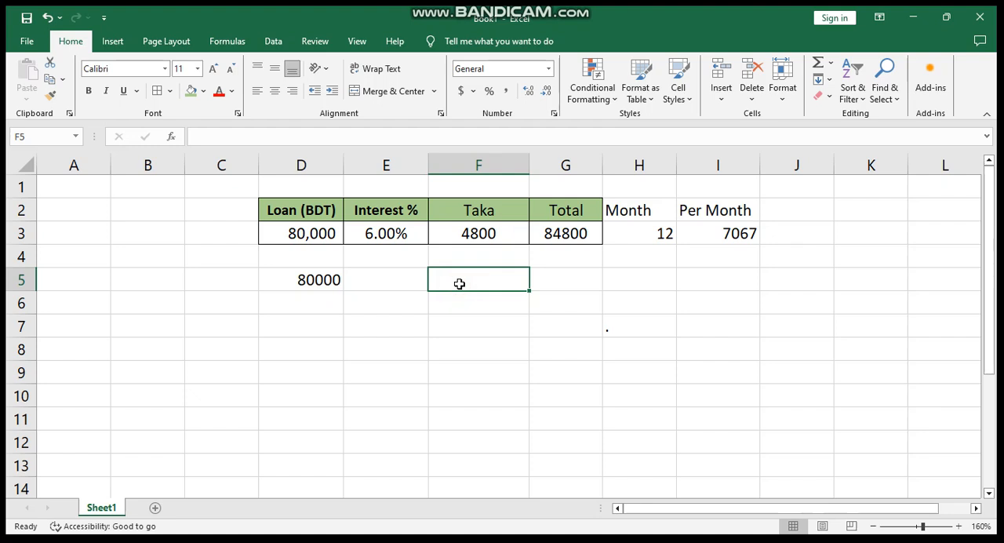
type("4500")
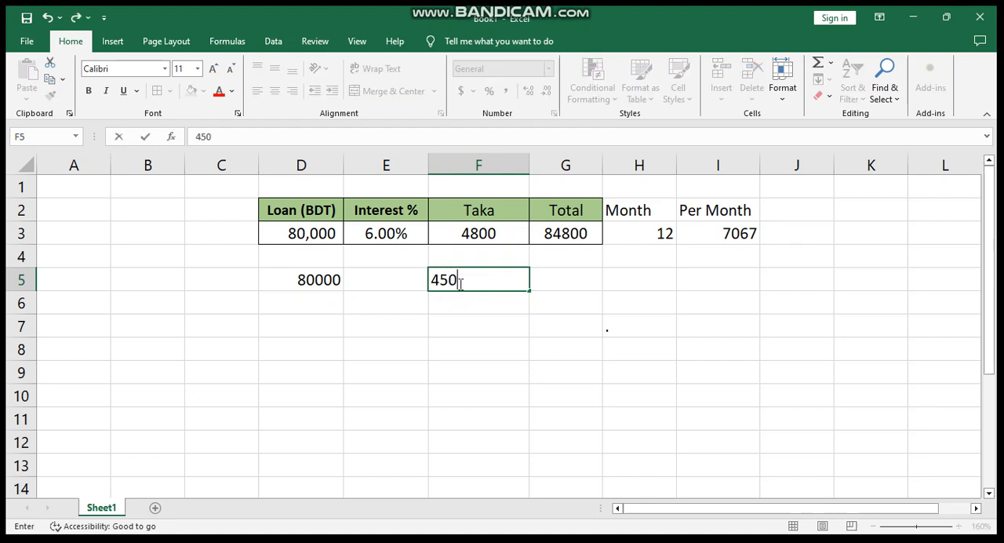
key("Return")
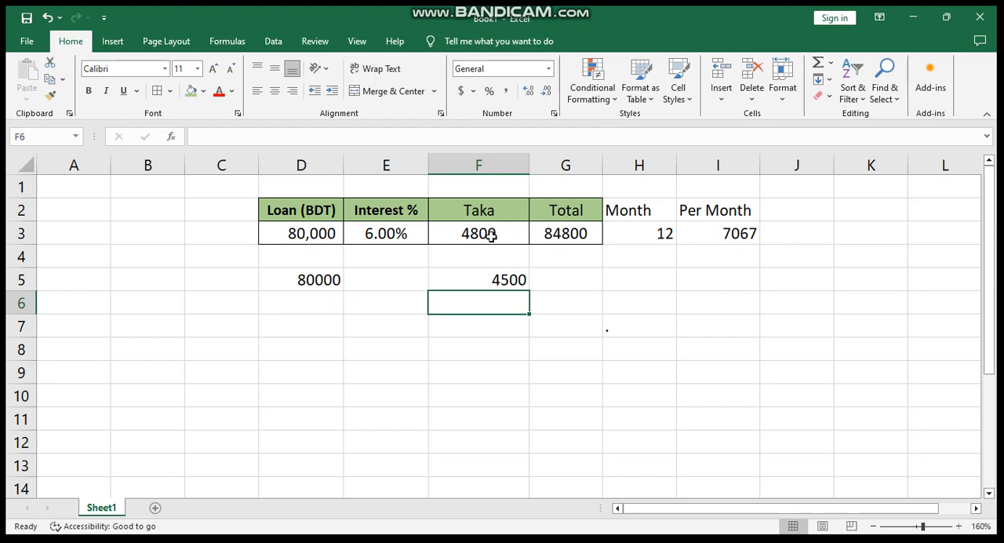
- Center the interest amount in cell F5 horizontally
left_click(490, 235)
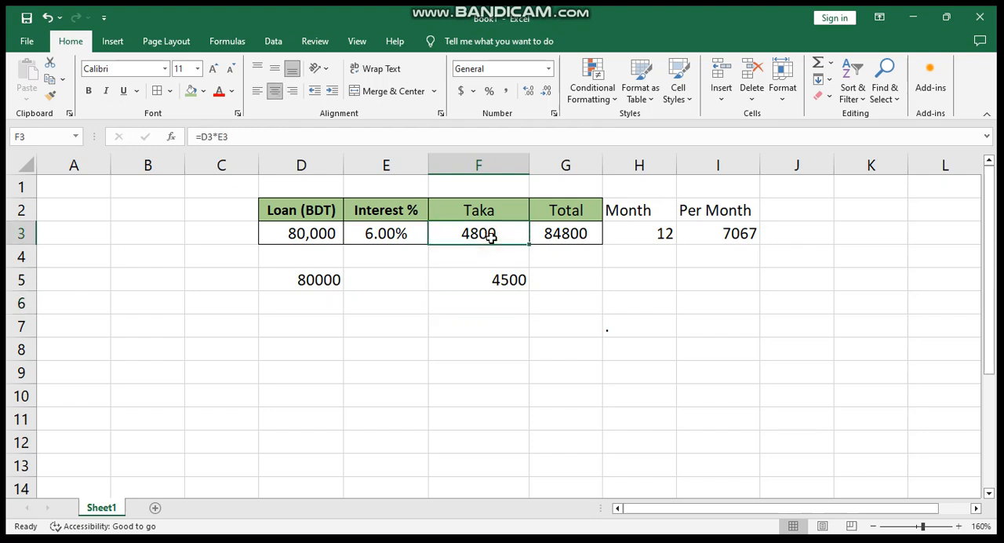
left_click(493, 279)
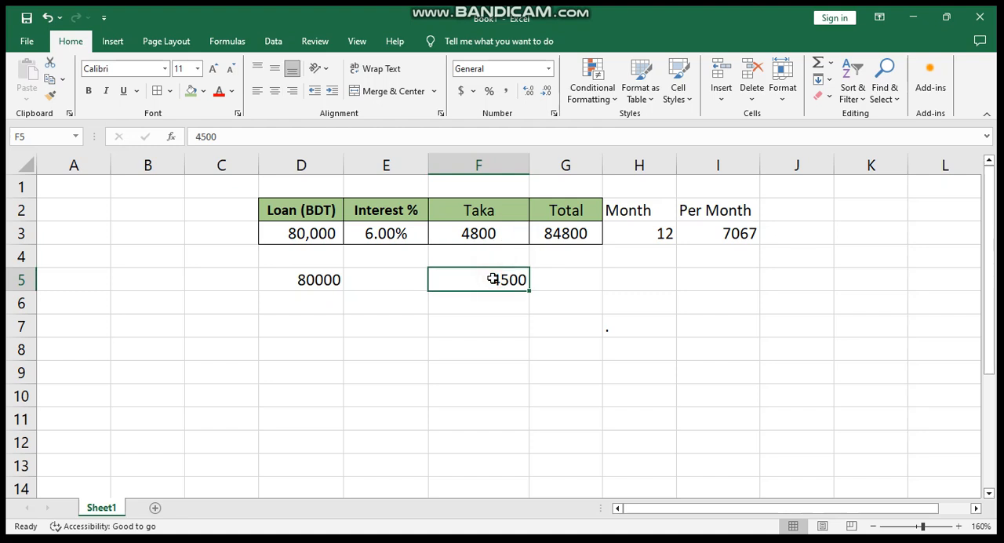
left_click(404, 236)
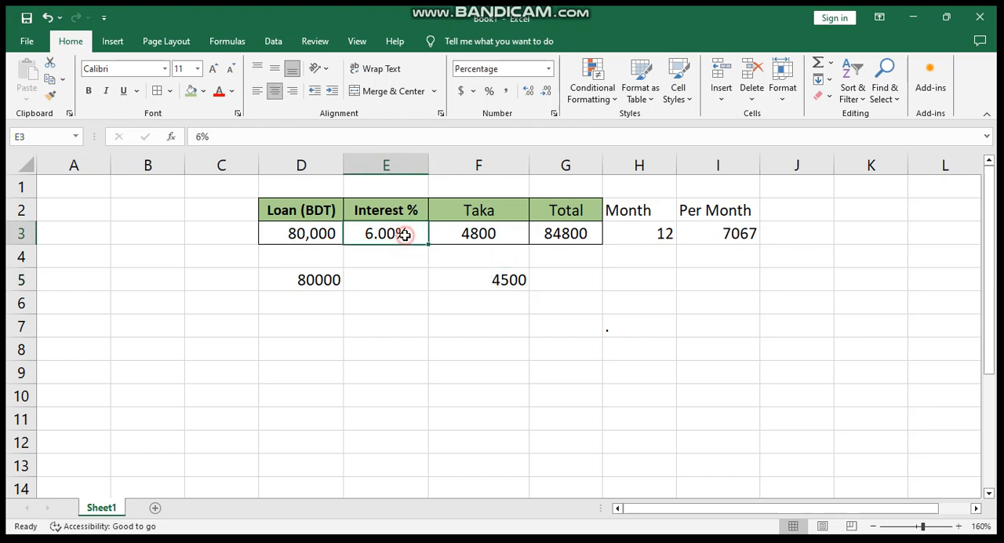
left_click(496, 281)
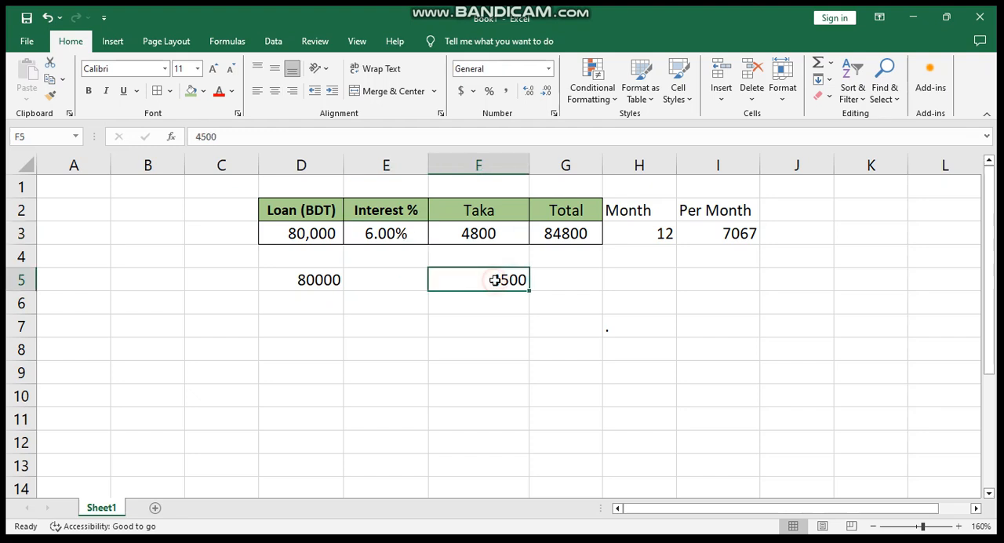
left_click(274, 91)
left_click(437, 307)
left_click(481, 280)
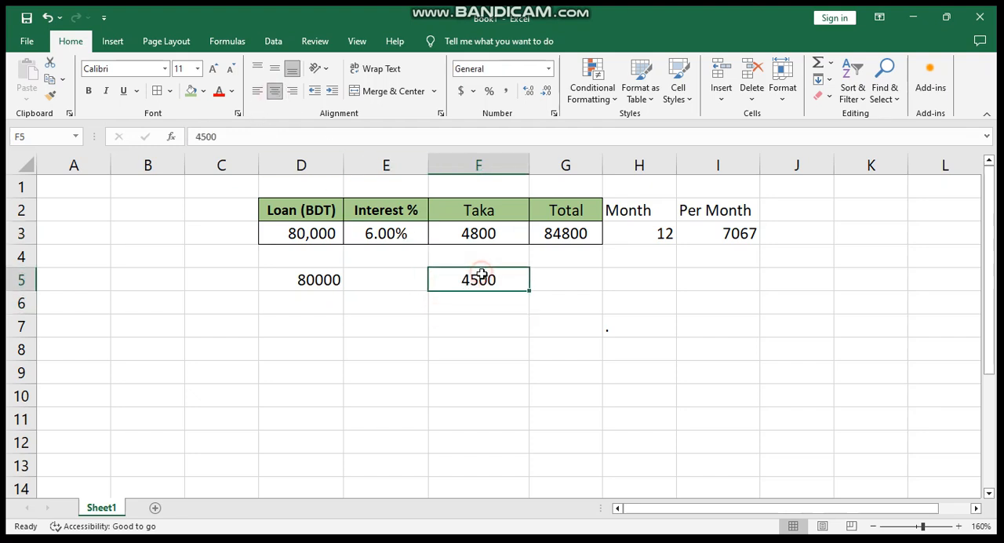
- Calculate the interest rate in cell E5 by dividing the interest amount by the loan with =F5/D5
left_click(419, 276)
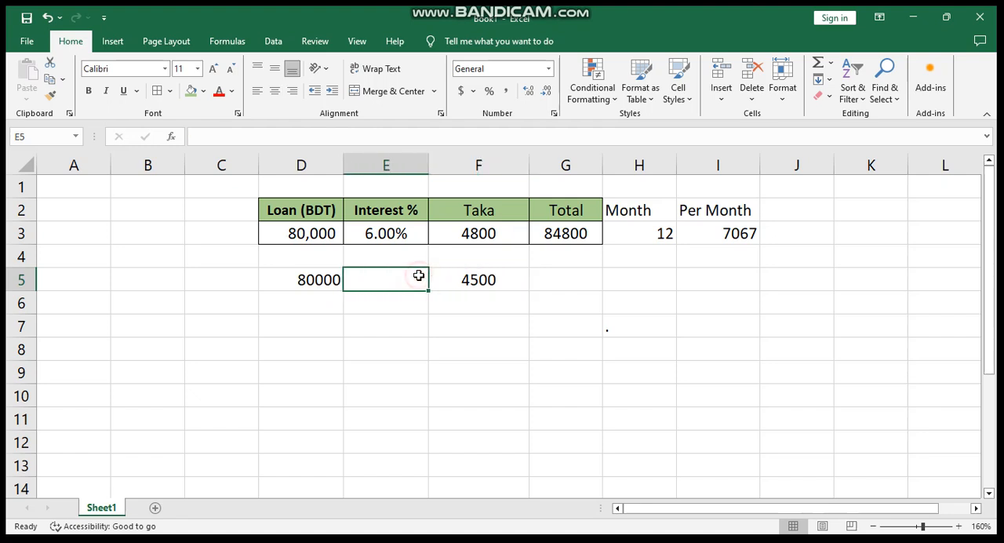
type("=")
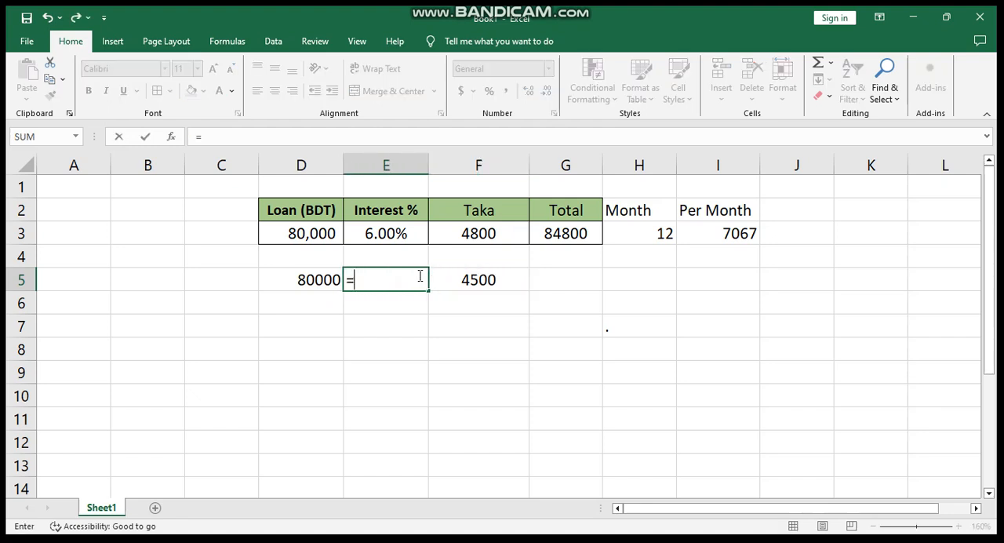
left_click(477, 281)
type("/")
left_click(318, 279)
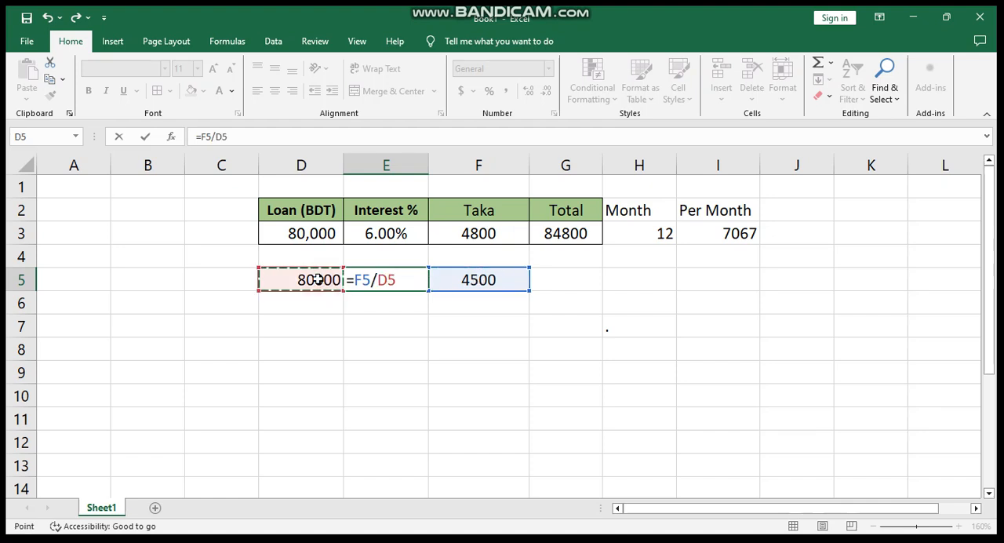
key("Return")
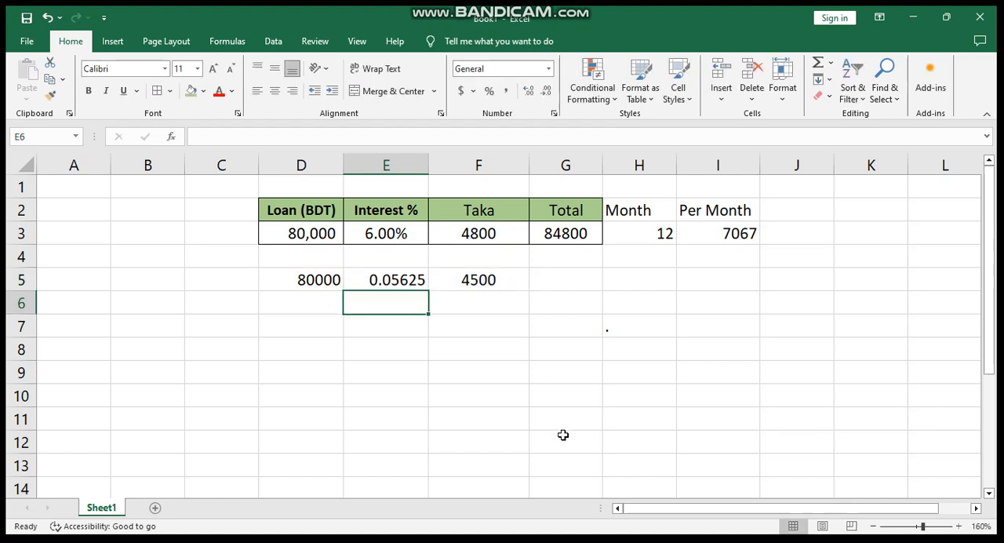
- Convert the rate in cell E5 to a percentage figure by changing its formula to =(F5/D5)*100
left_click(370, 280)
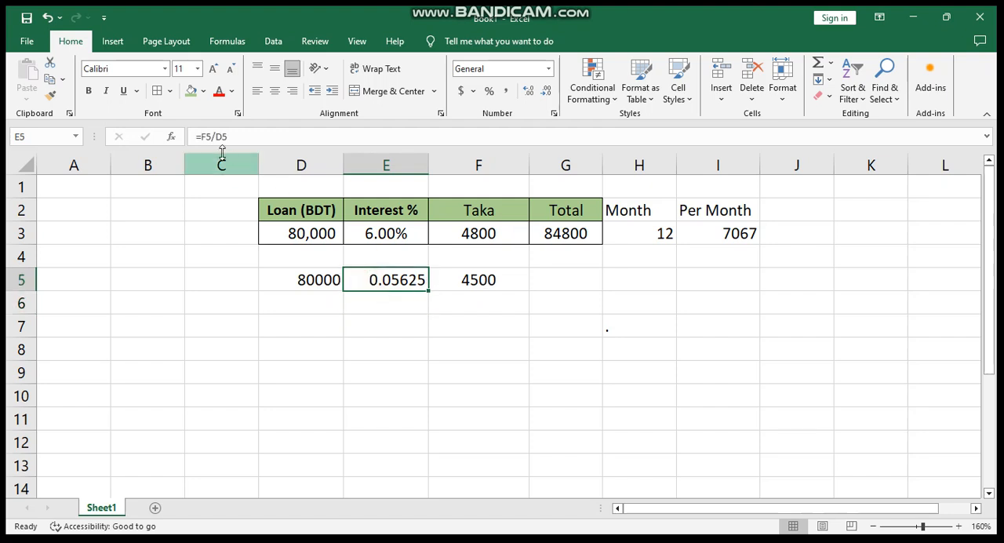
left_click(203, 136)
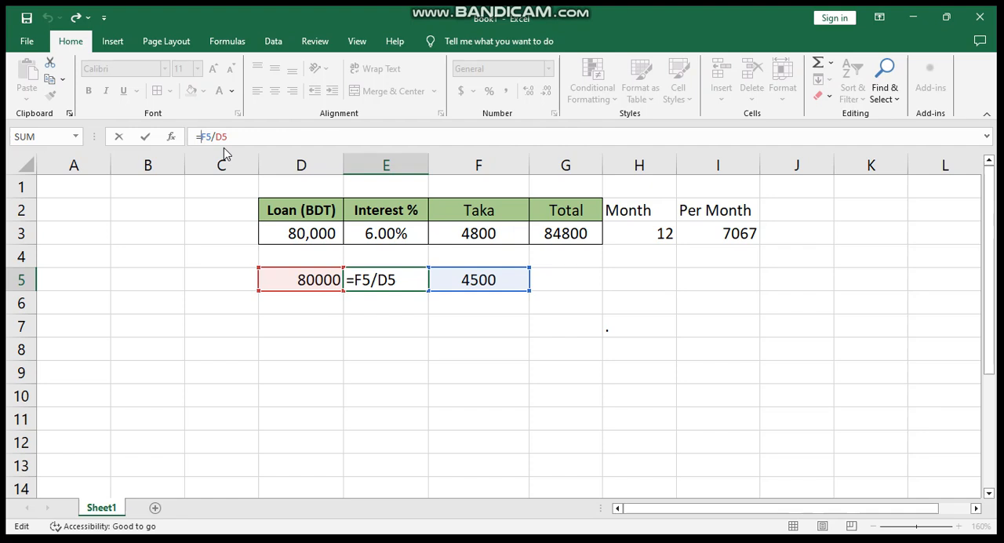
type("(")
left_click(241, 138)
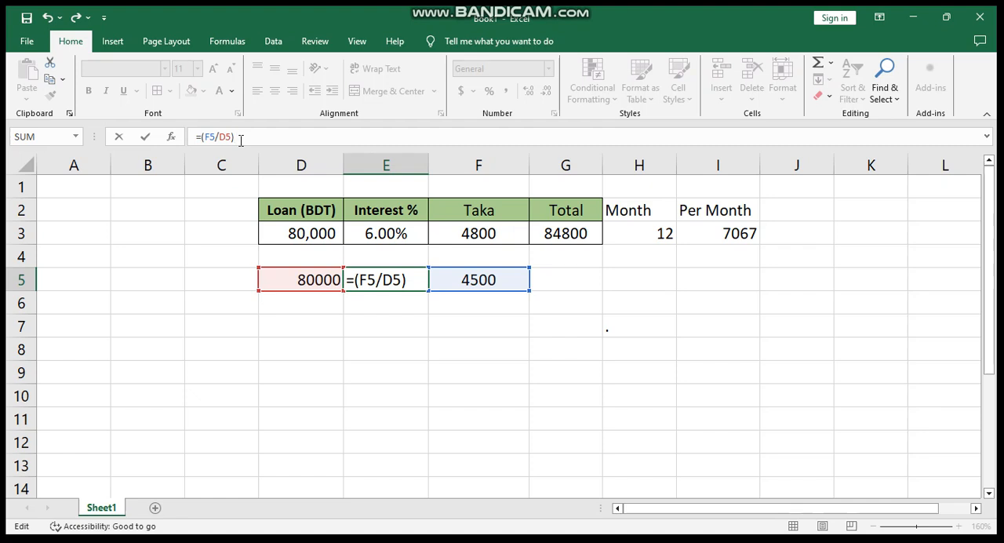
type(")*100")
key("Return")
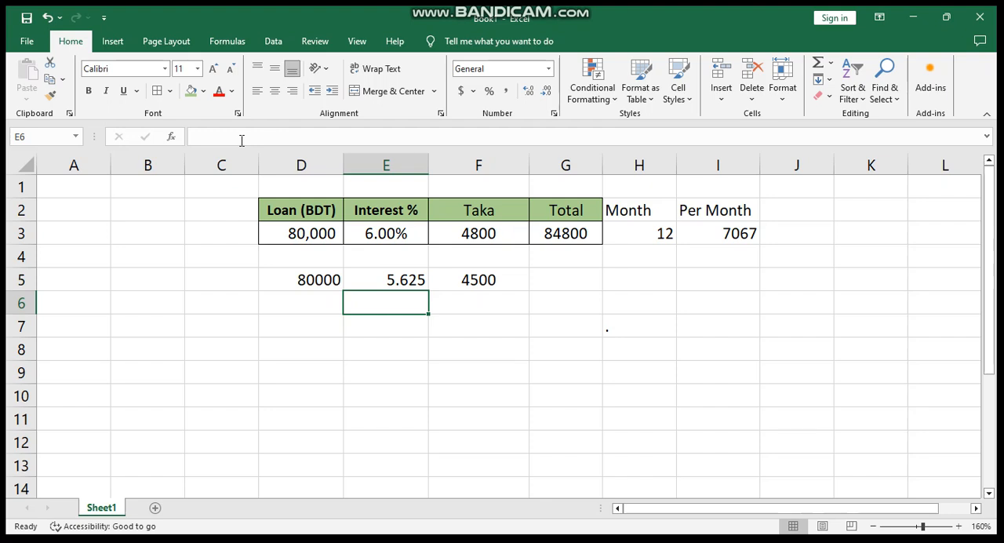
left_click(444, 353)
left_click(393, 288)
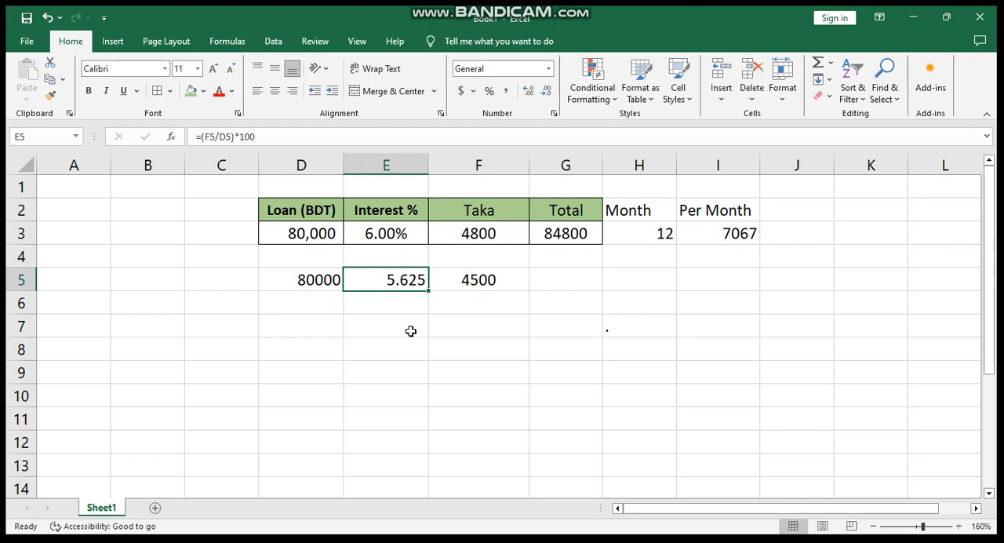
- Simplify the interest rate formula in cell E5 to =F5/D5, removing the parentheses and the multiplication by 100
left_click(415, 306)
left_click(414, 280)
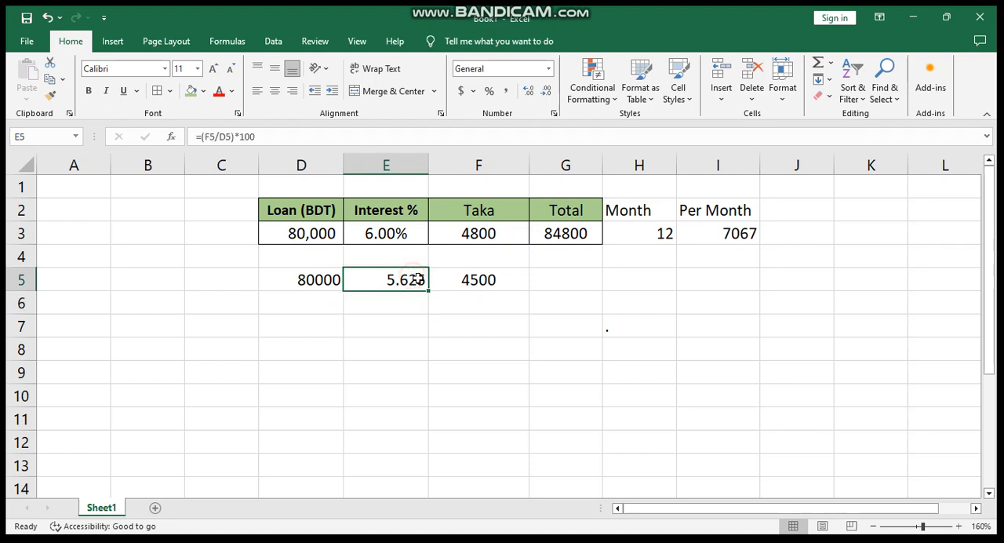
left_click(270, 137)
key("BackSpace")
key("BackSpace")
key("BackSpace")
key("BackSpace")
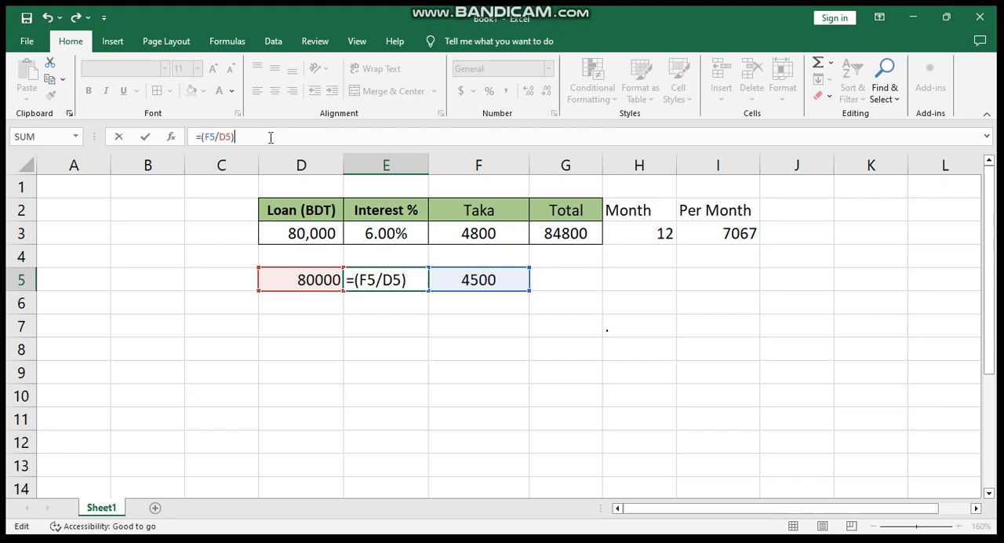
left_click(204, 137)
key("BackSpace")
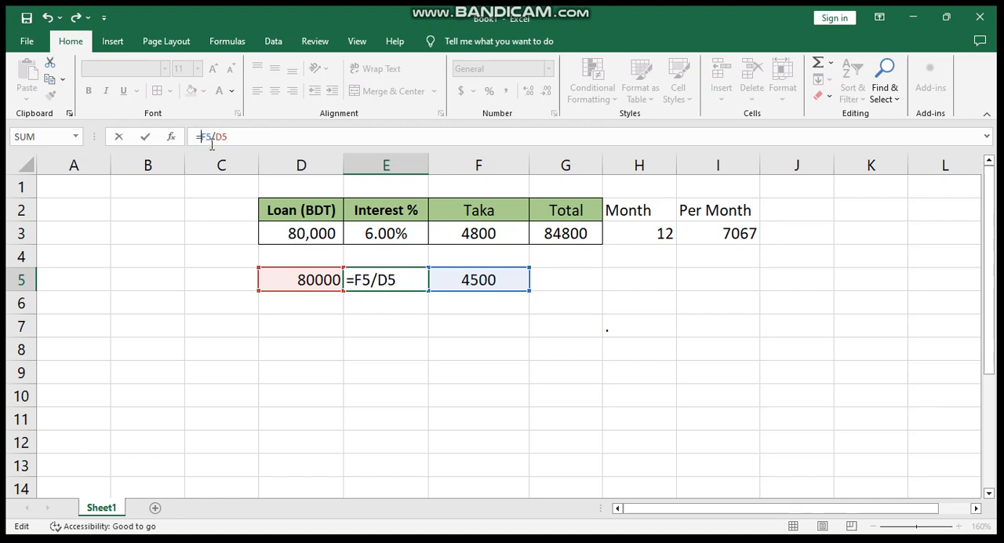
key("Return")
key("Up")
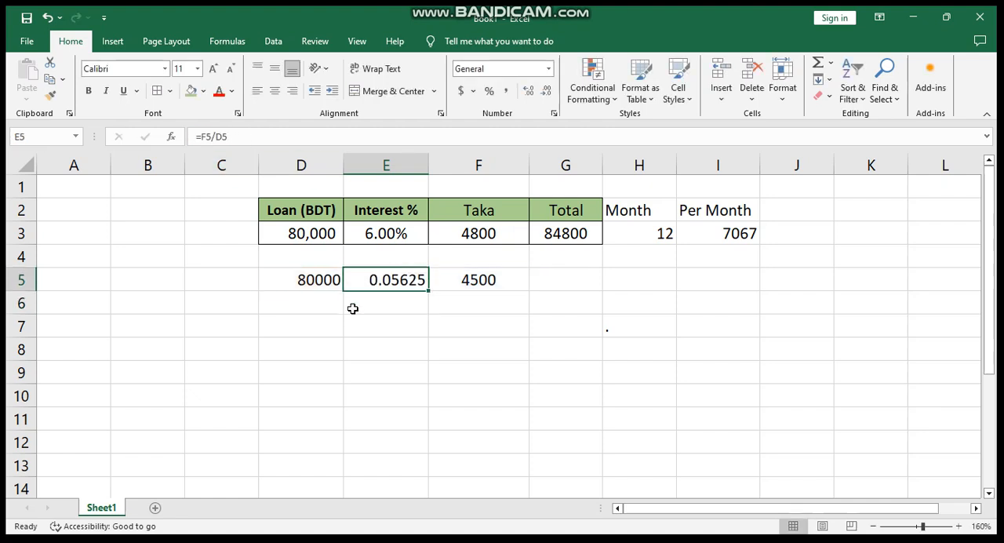
- Format the interest rate in cell E5 as a percentage with two decimal places
left_click(489, 93)
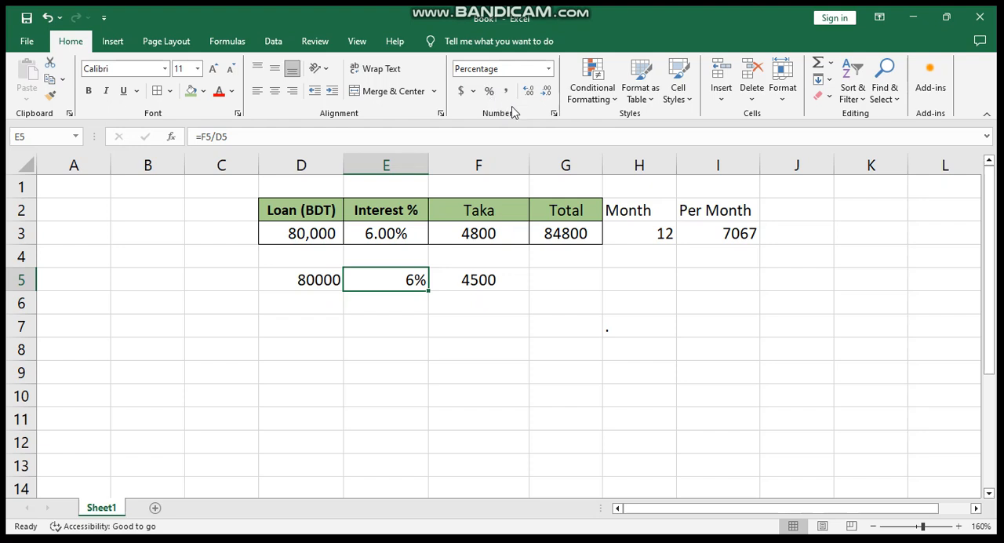
left_click(411, 324)
left_click(413, 277)
left_click(440, 339)
left_click(411, 281)
left_click(529, 92)
left_click(529, 93)
left_click(482, 343)
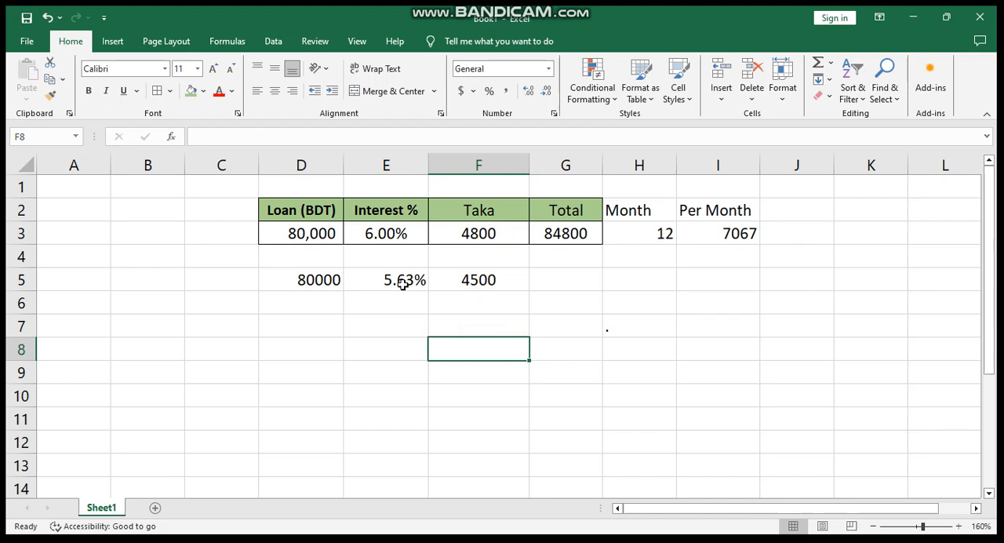
- Compare the interest percentages in E3 and E5 with the interest amounts in F3 and F5
left_click(403, 284)
left_click(403, 298)
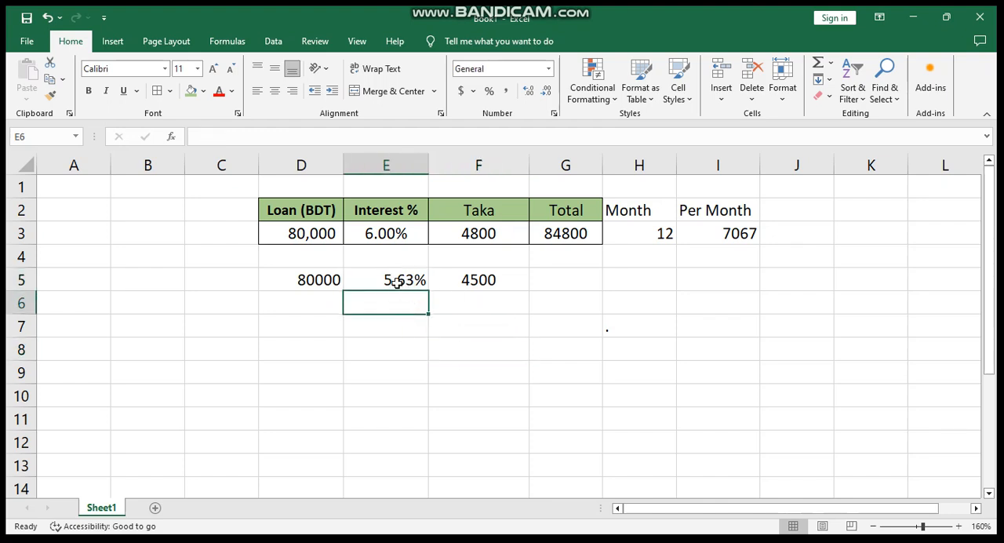
left_click(396, 282)
left_click(467, 307)
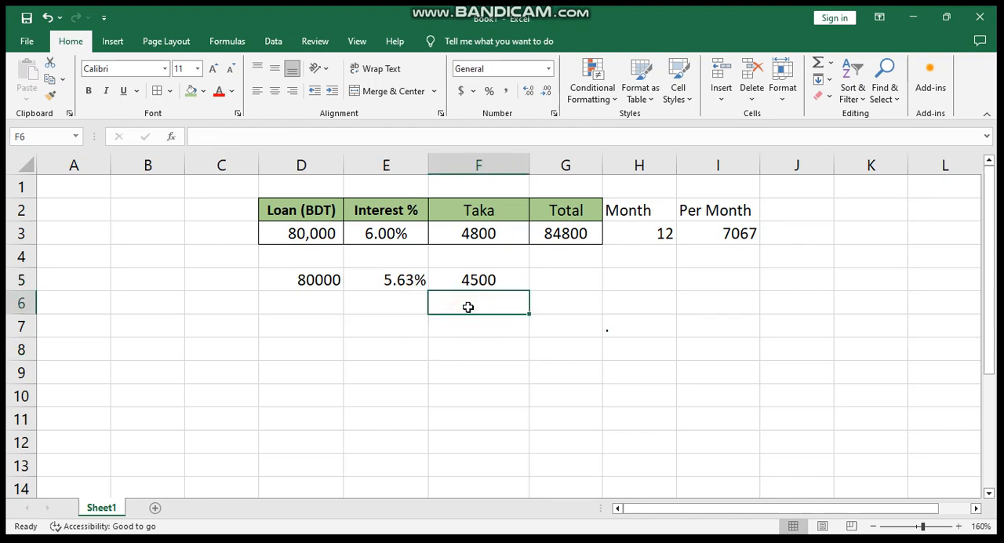
left_click(484, 233)
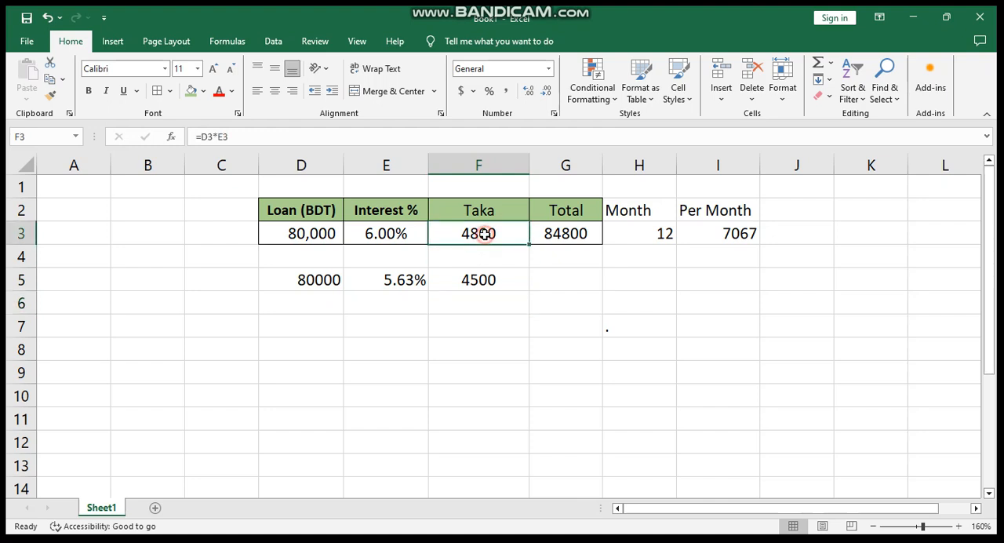
left_click(486, 279)
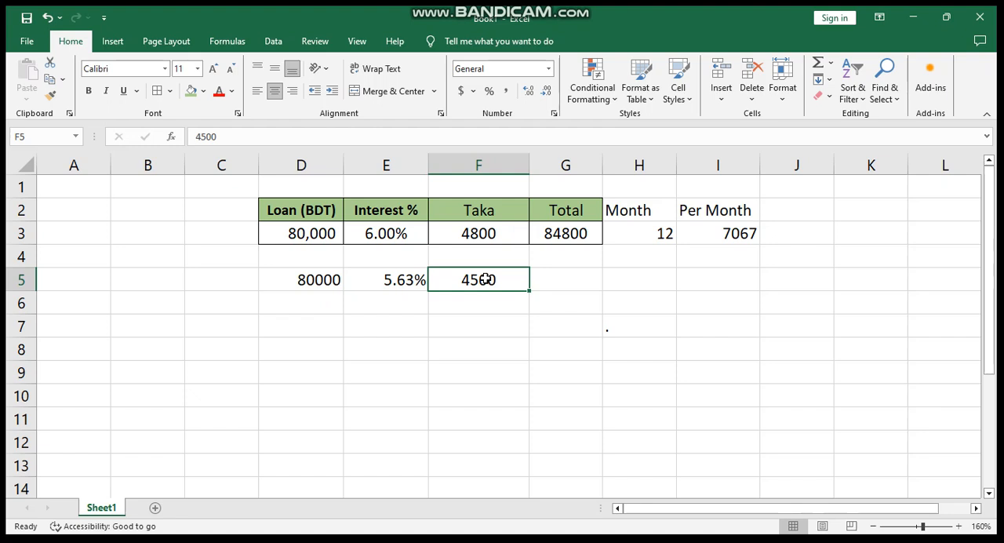
left_click(487, 341)
left_click(493, 280)
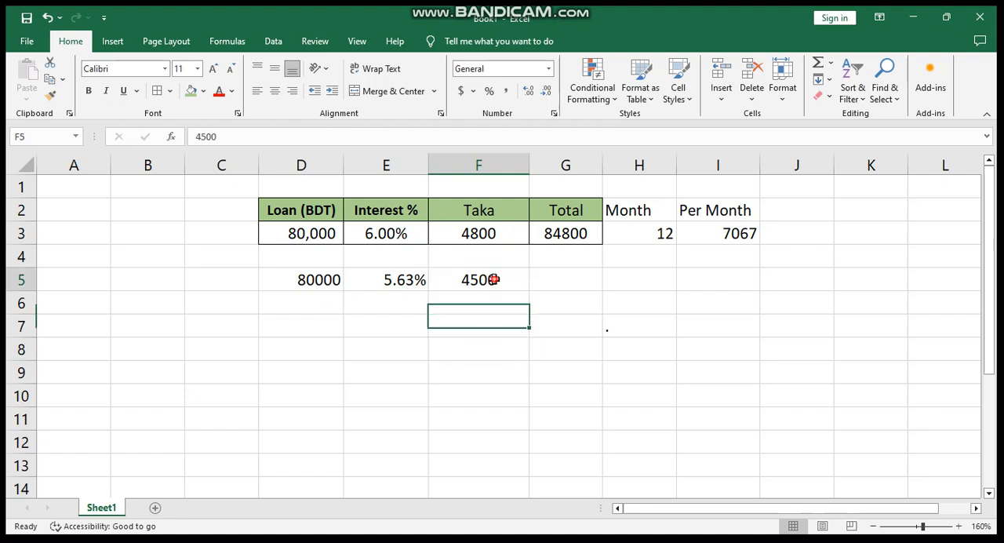
left_click(388, 233)
left_click(395, 277)
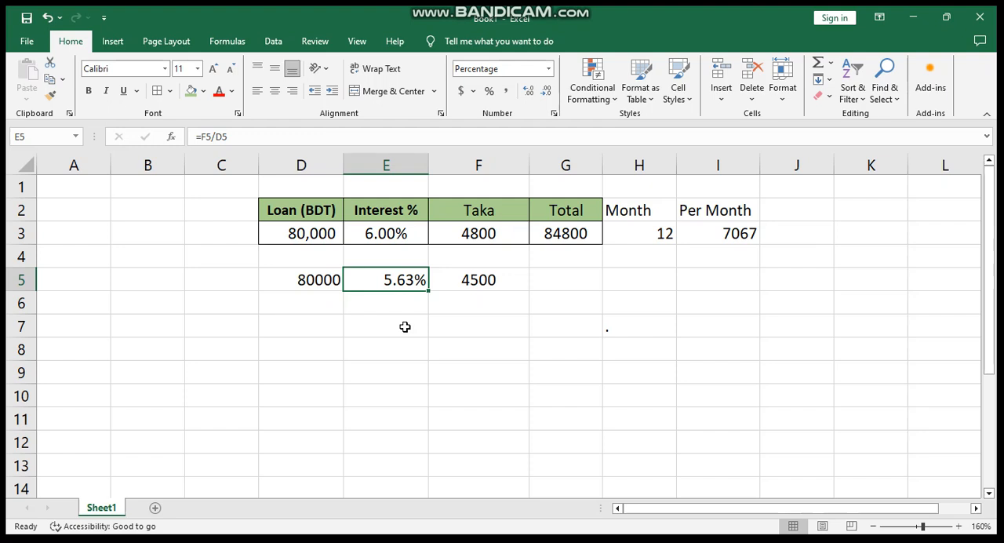
left_click(405, 326)
left_click(469, 318)
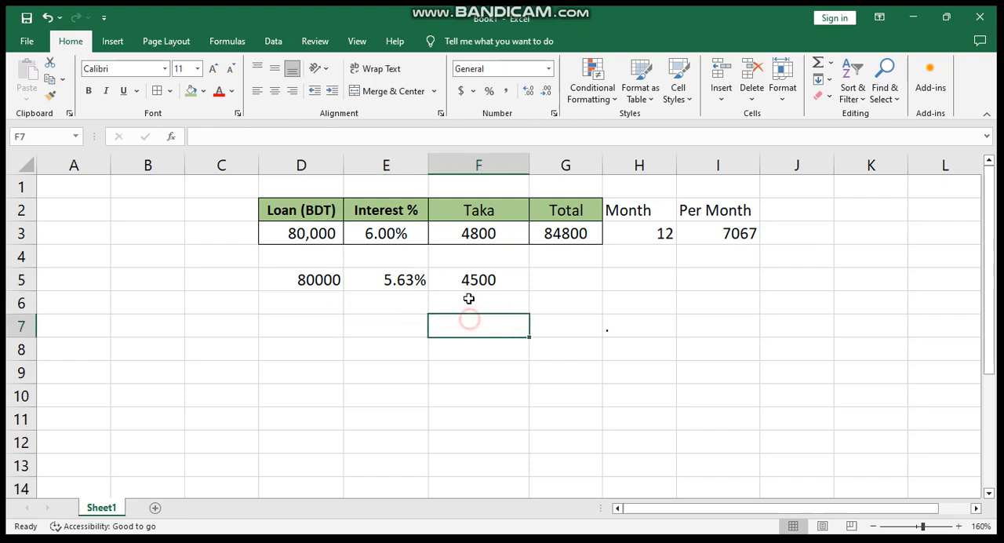
left_click(477, 280)
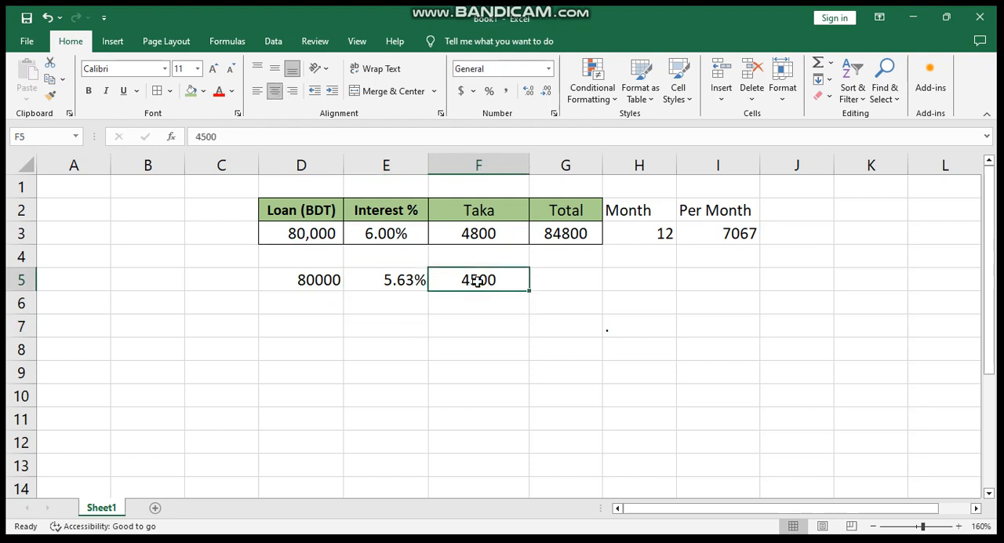
left_click(408, 280)
left_click(405, 233)
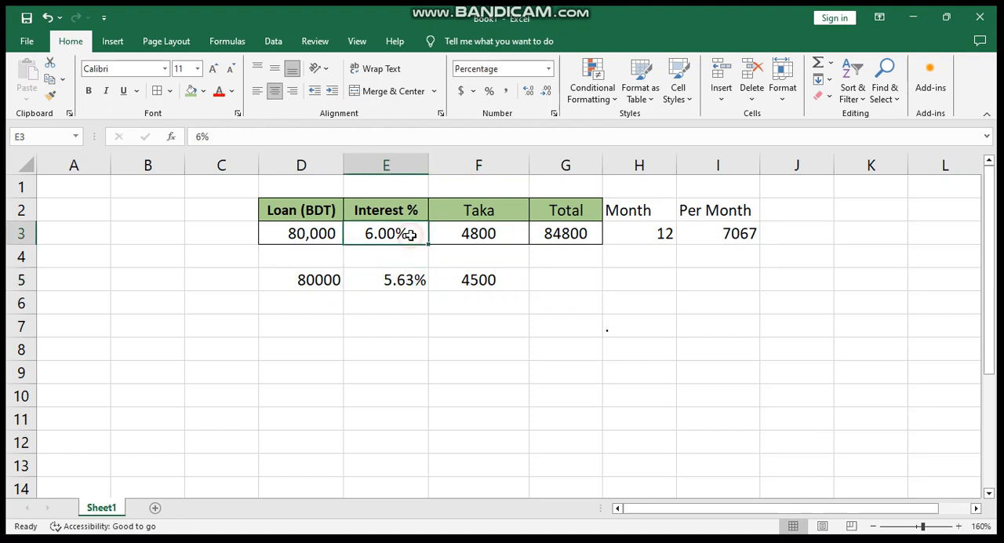
left_click(482, 235)
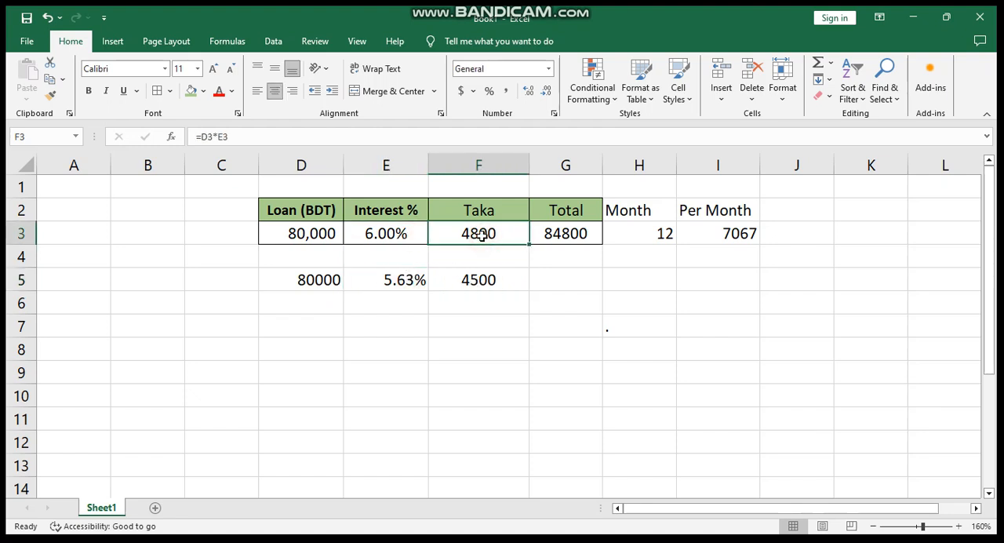
left_click(440, 317)
left_click(390, 283)
left_click(397, 307)
left_click(495, 313)
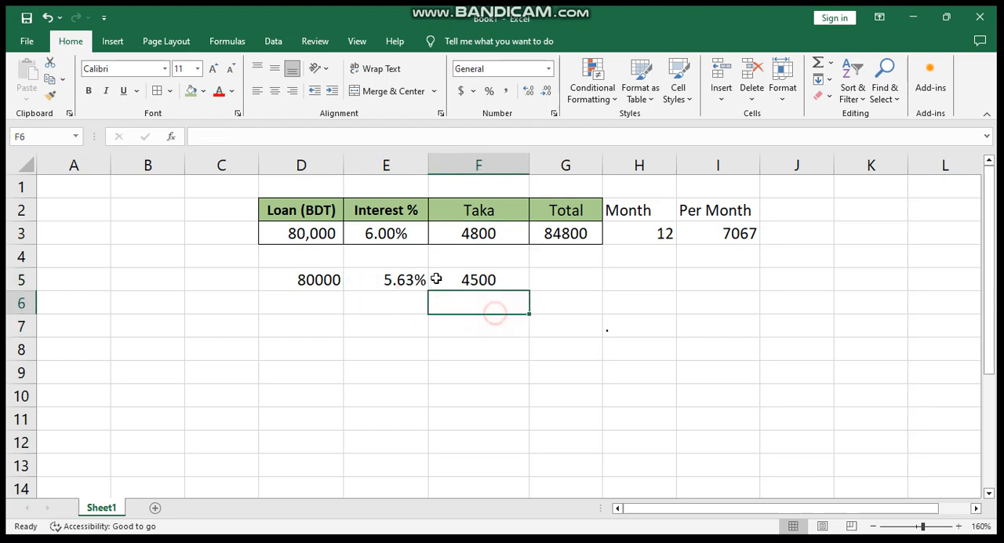
left_click(405, 280)
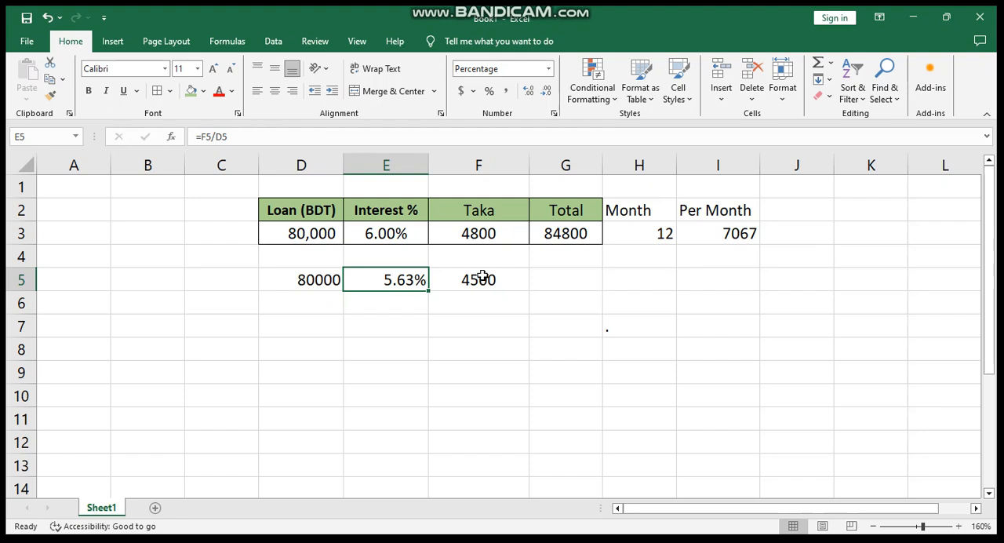
left_click(414, 235)
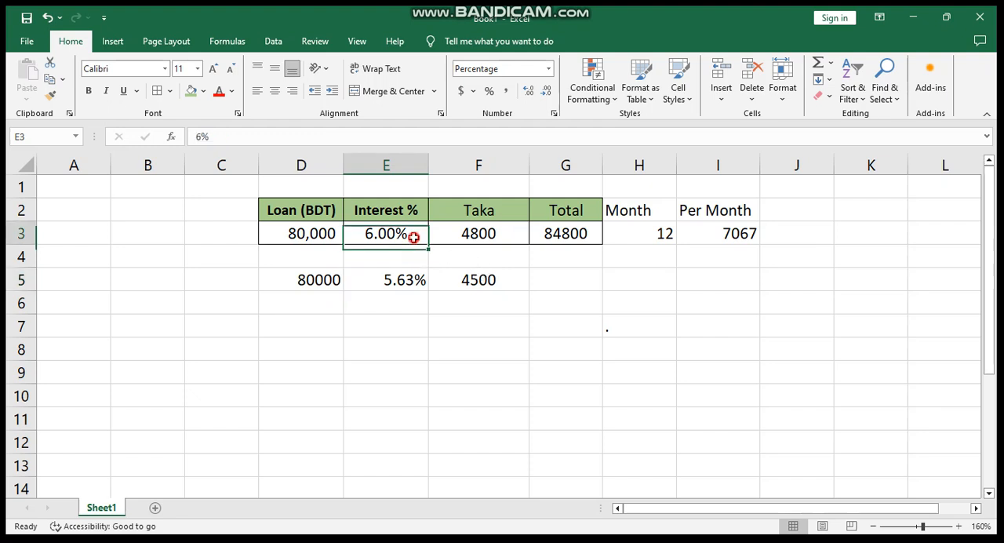
left_click(539, 347)
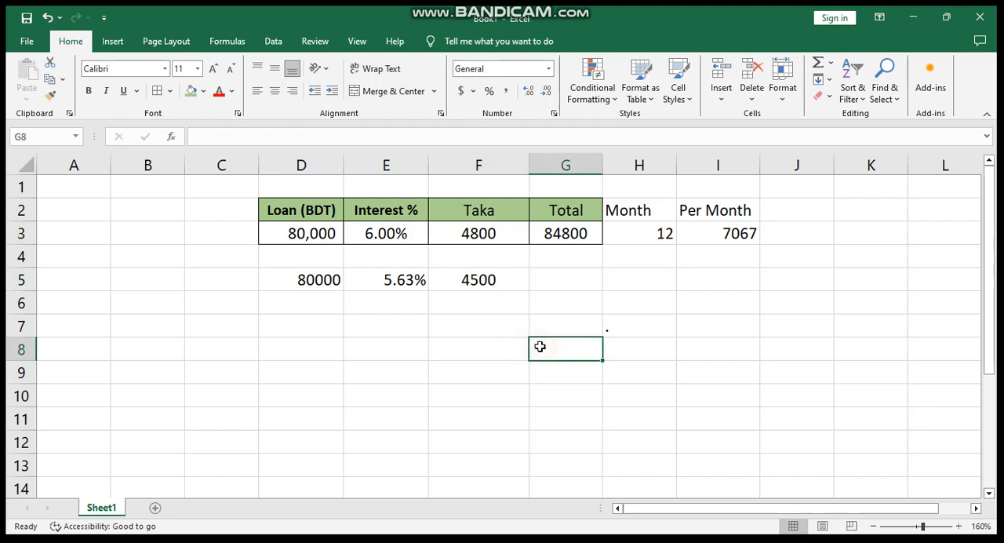
left_click(473, 345)
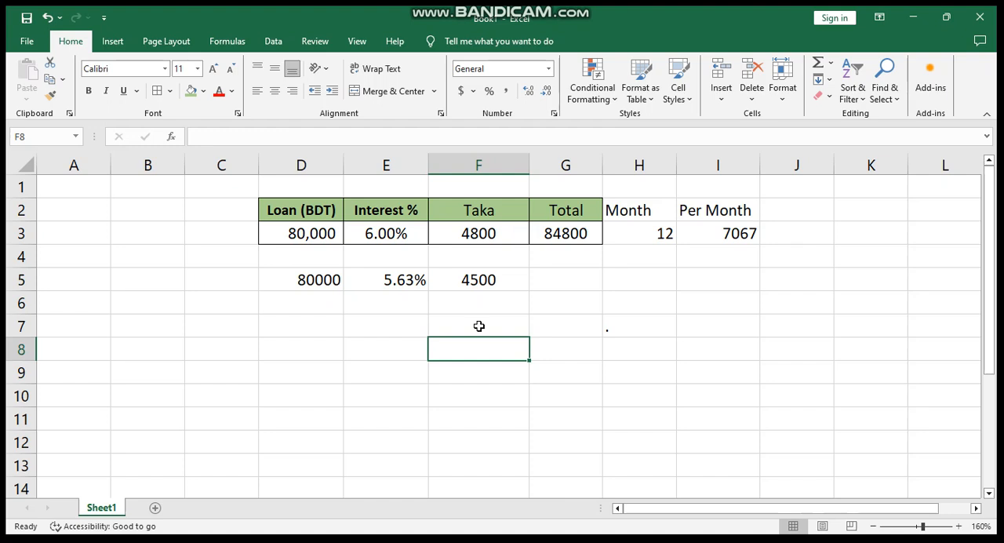
left_click(479, 326)
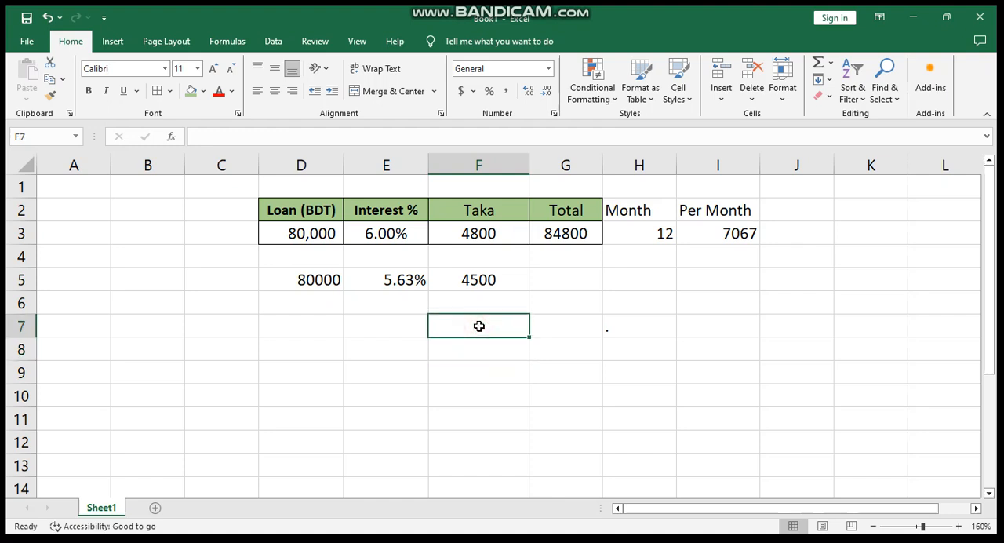